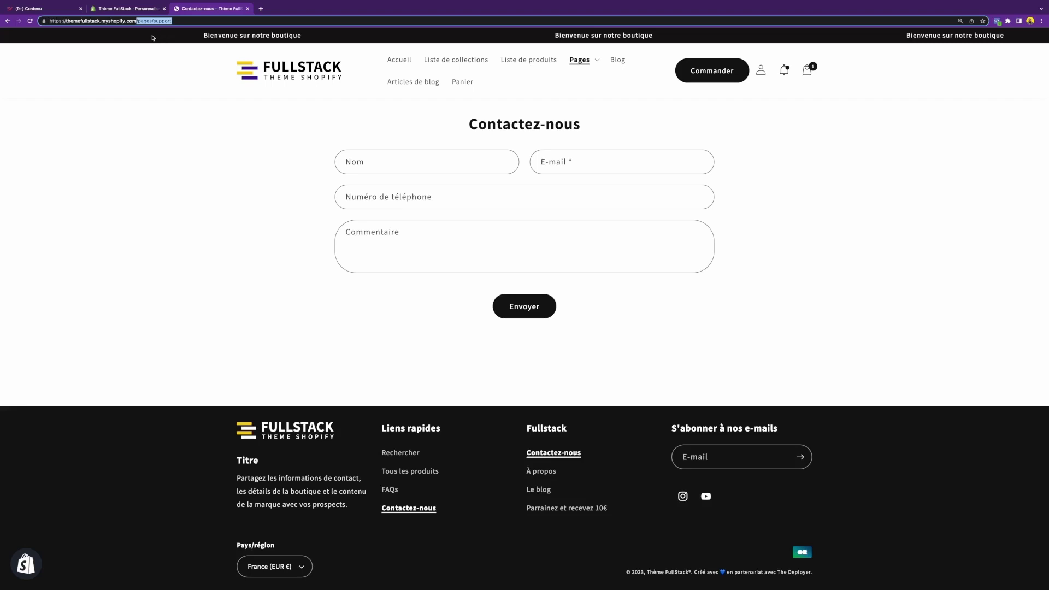
Open the theme's code editor from the theme customizer and close the base.css file
{"action": "left_click", "coordinate": [150, 9]}
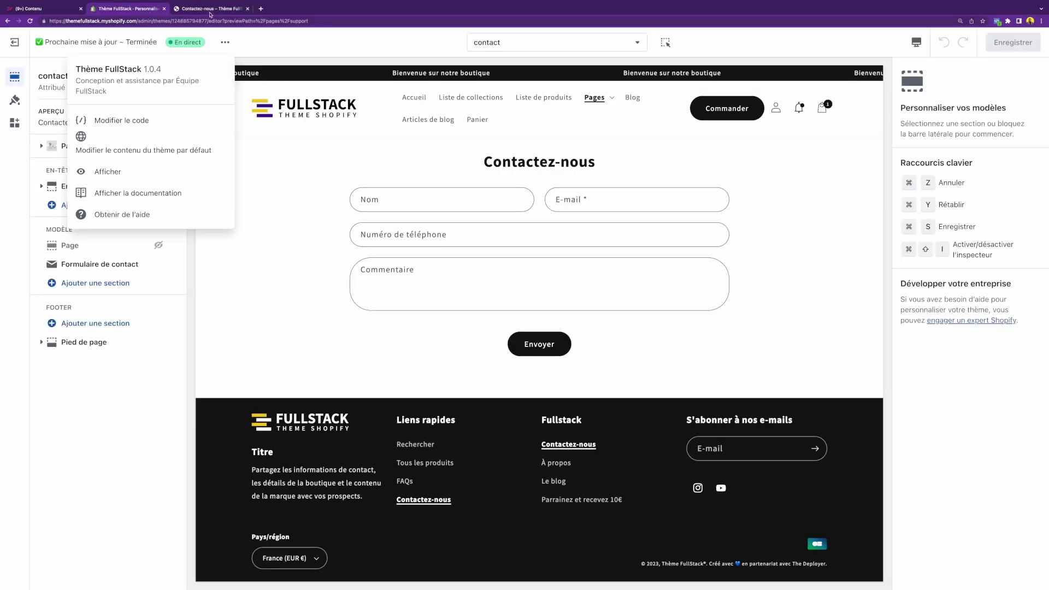
{"action": "key", "text": "ctrl+Tab"}
{"action": "left_click", "coordinate": [151, 9]}
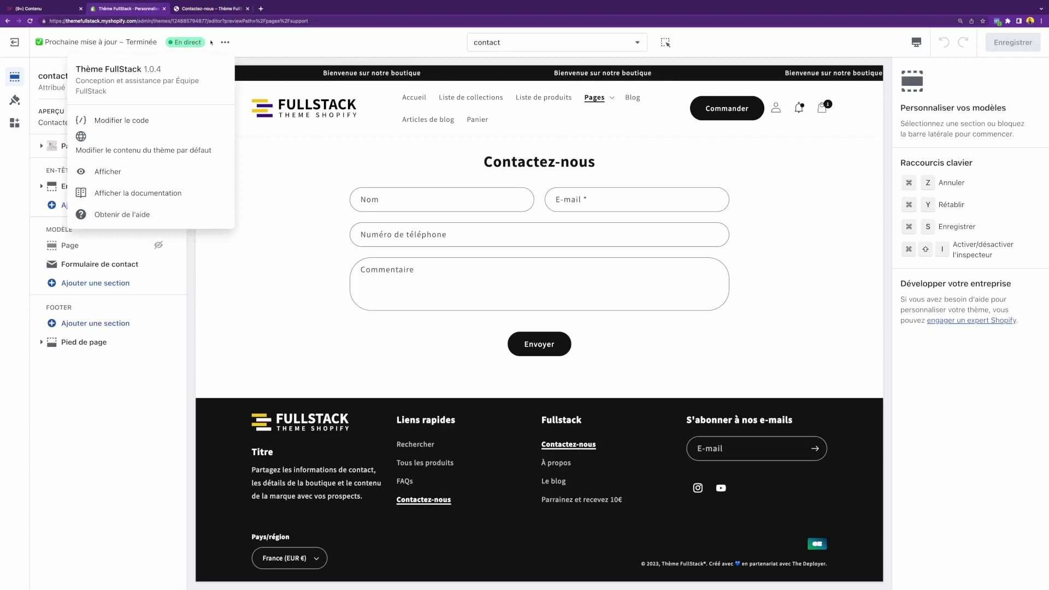
{"action": "left_click", "coordinate": [121, 121]}
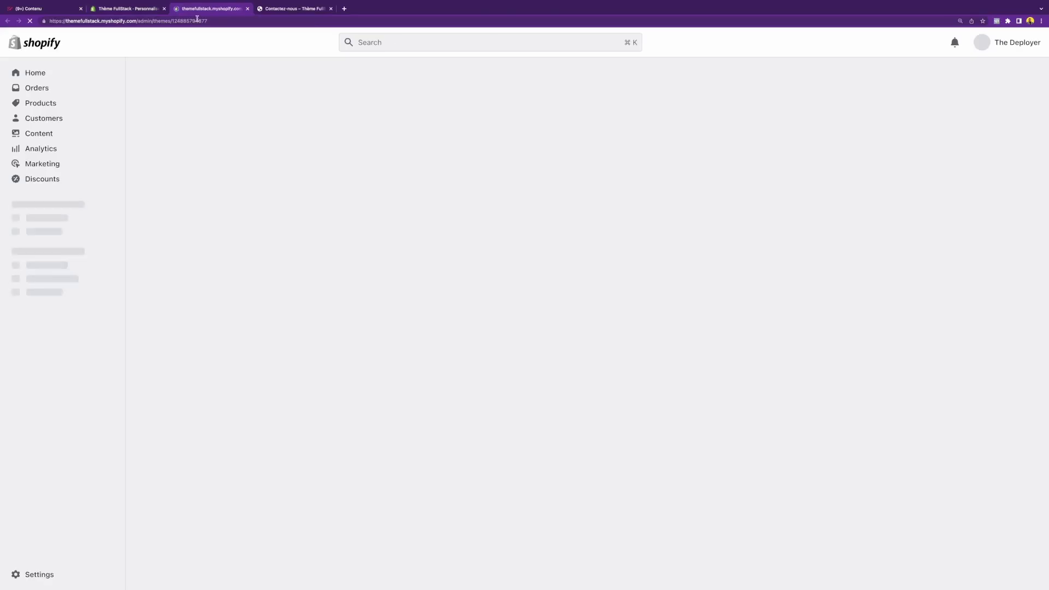
{"action": "left_click_drag", "start_coordinate": [189, 9], "coordinate": [144, 10]}
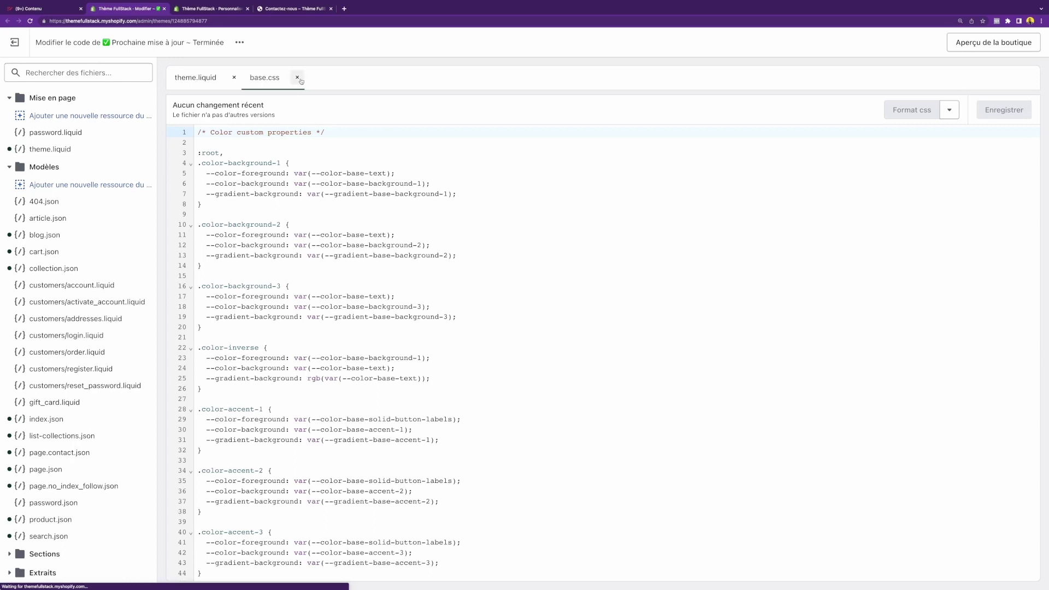
{"action": "left_click", "coordinate": [297, 78]}
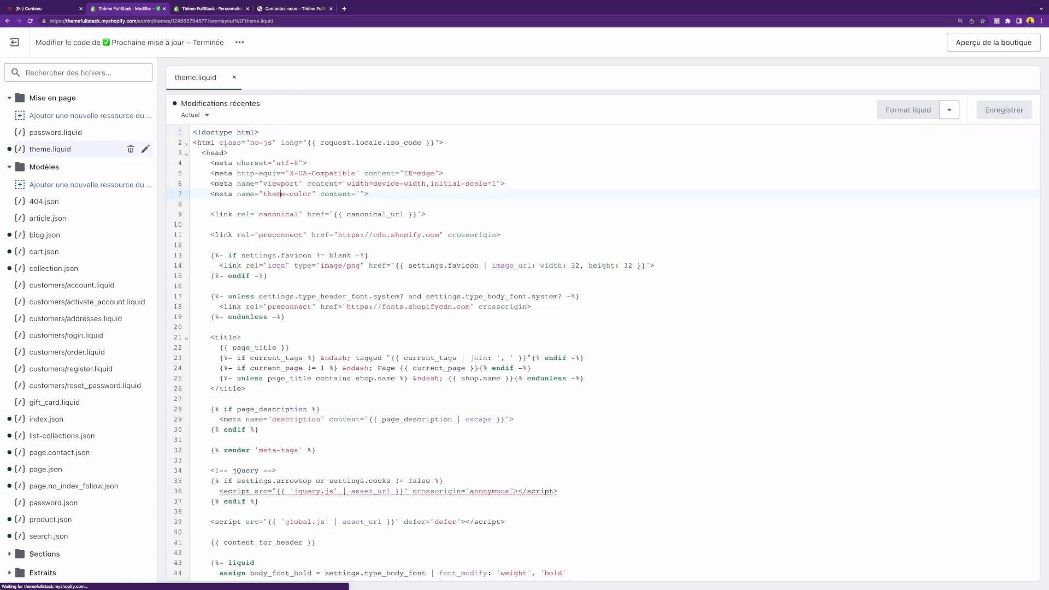
Place the insertion point after the theme-color meta tag in the head of theme.liquid
{"action": "key", "text": "Up"}
{"action": "key", "text": "Up"}
{"action": "key", "text": "Up"}
{"action": "key", "text": "Up"}
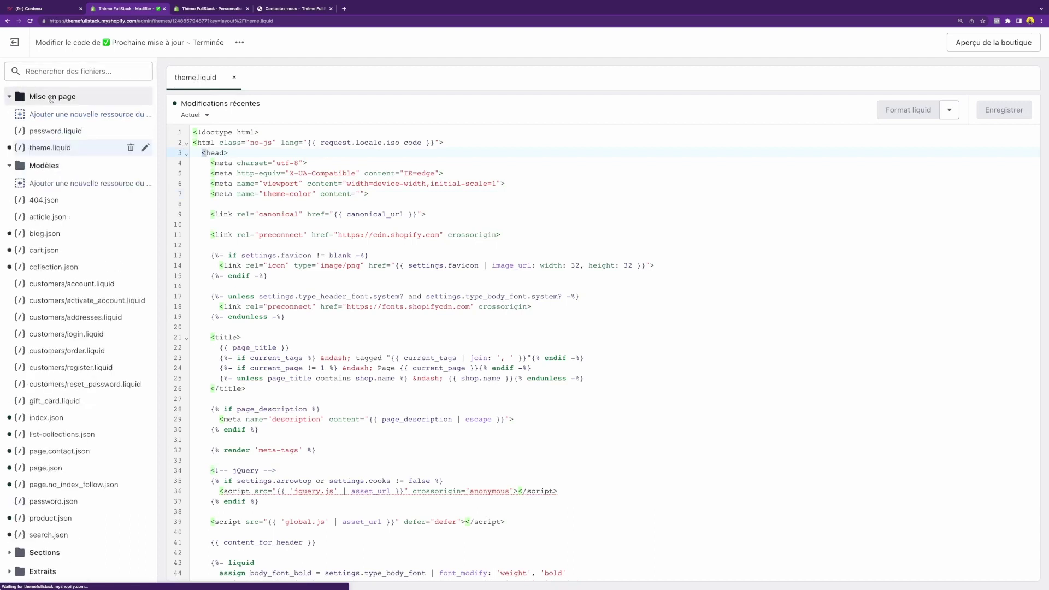
{"action": "left_click", "coordinate": [446, 212]}
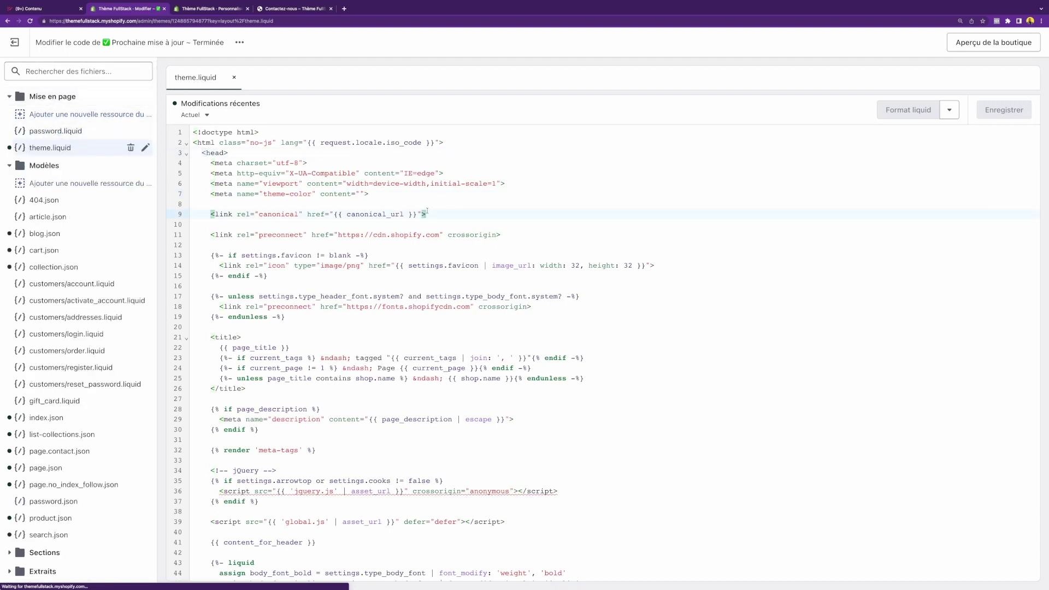
{"action": "left_click", "coordinate": [301, 226]}
{"action": "left_click", "coordinate": [425, 198]}
Search Google in a new browser tab for "meta no index", refining the query to "meta no index tag"
{"action": "key", "text": "ctrl+t"}
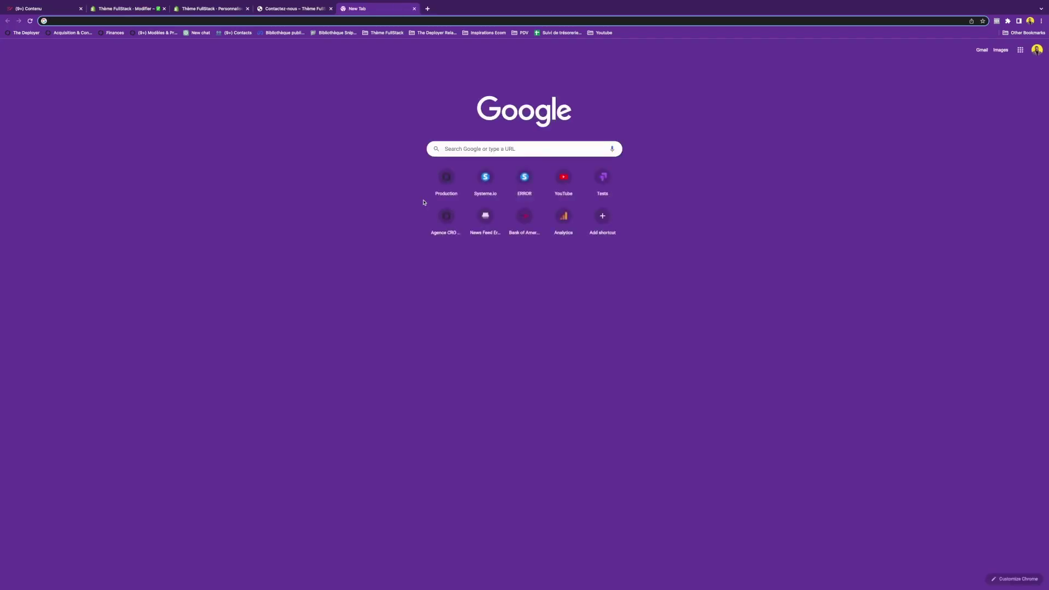
{"action": "type", "text": "meta no index"}
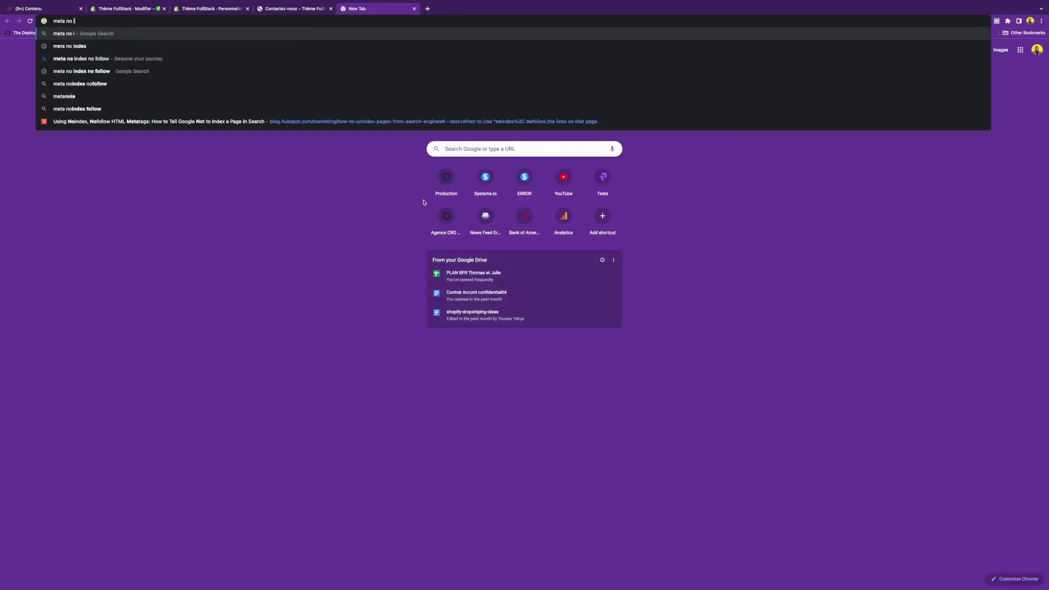
{"action": "key", "text": "Return"}
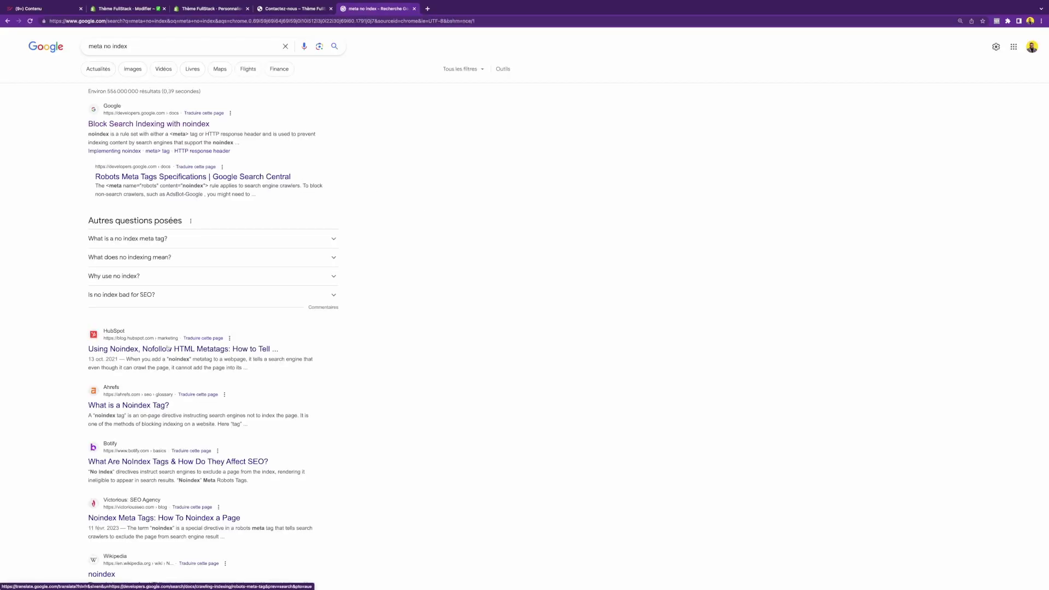
{"action": "left_click", "coordinate": [156, 46]}
{"action": "type", "text": "tag"}
{"action": "key", "text": "Return"}
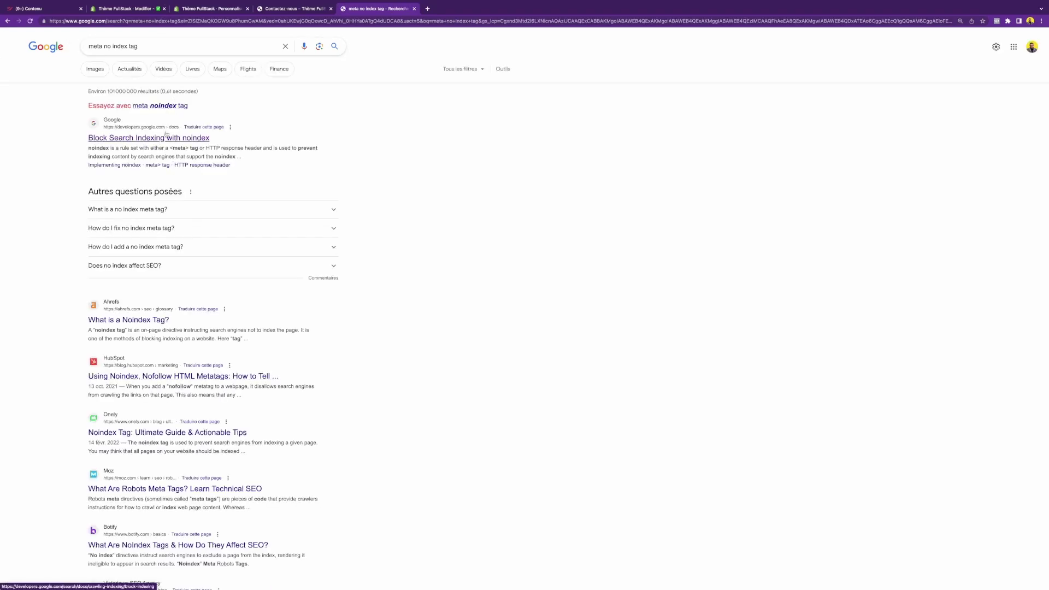
Open Google's "Block Search Indexing with noindex" and Ahrefs' "What is a Noindex Tag?" in separate browser tabs and view the Google page
{"action": "left_click", "coordinate": [166, 136], "text": "super"}
{"action": "left_click", "coordinate": [131, 320], "text": "super"}
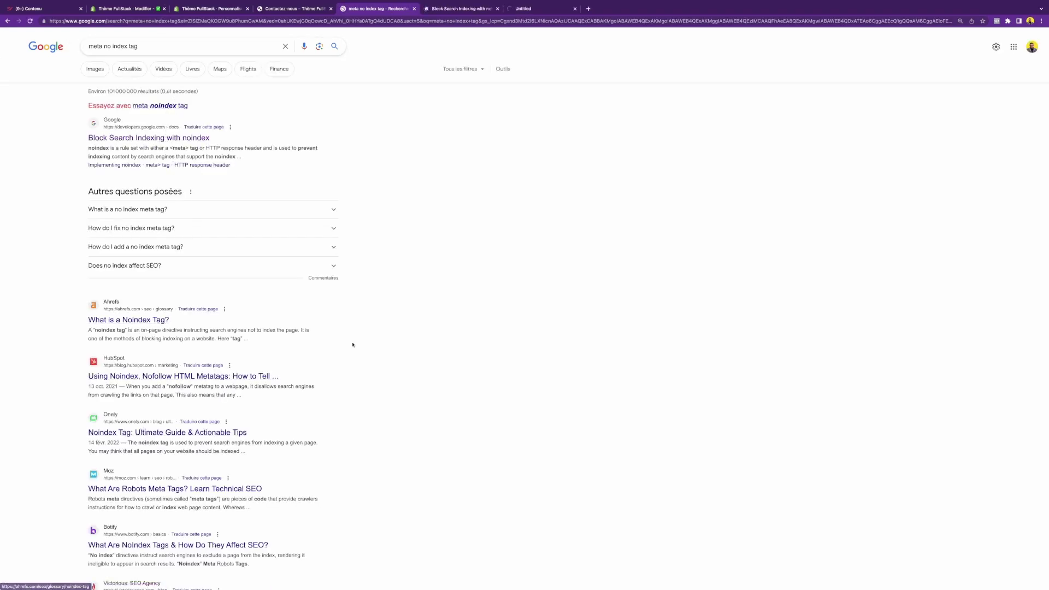
{"action": "key", "text": "ctrl+Tab"}
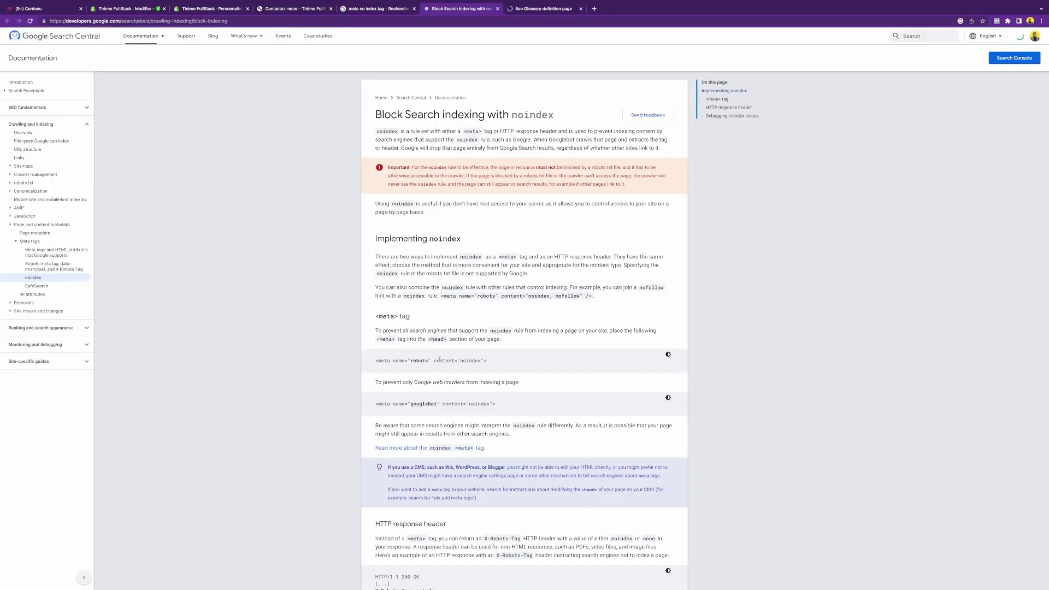
Copy the robots noindex meta tag from Google's documentation and close that page
{"action": "left_click_drag", "start_coordinate": [451, 360], "coordinate": [474, 361]}
{"action": "scroll", "coordinate": [461, 412], "scroll_direction": "down", "scroll_amount": 5}
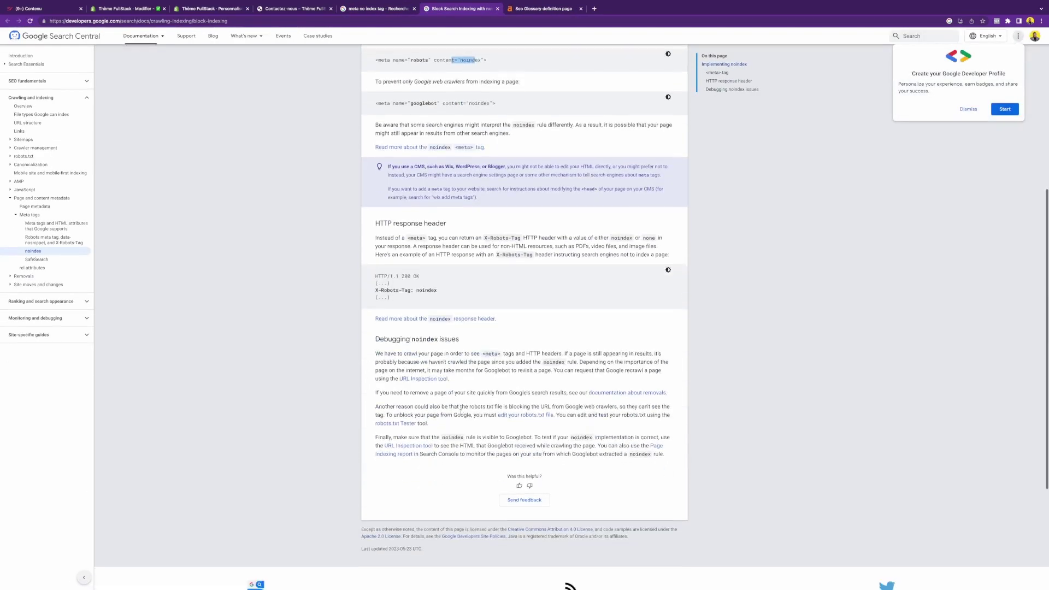
{"action": "scroll", "coordinate": [465, 355], "scroll_direction": "up", "scroll_amount": 7}
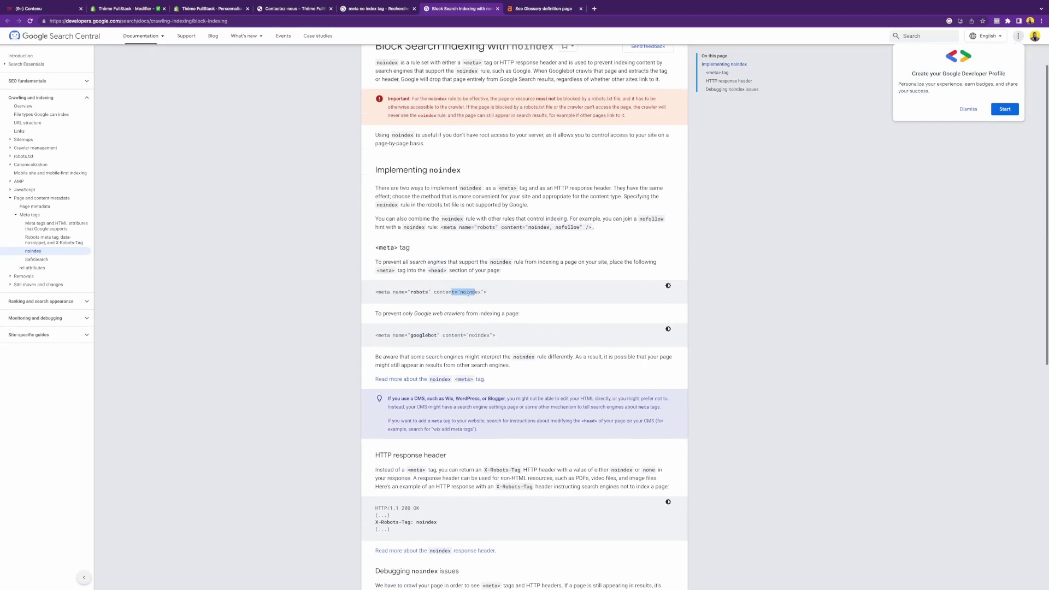
{"action": "triple_click", "coordinate": [468, 292]}
{"action": "key", "text": "super+c"}
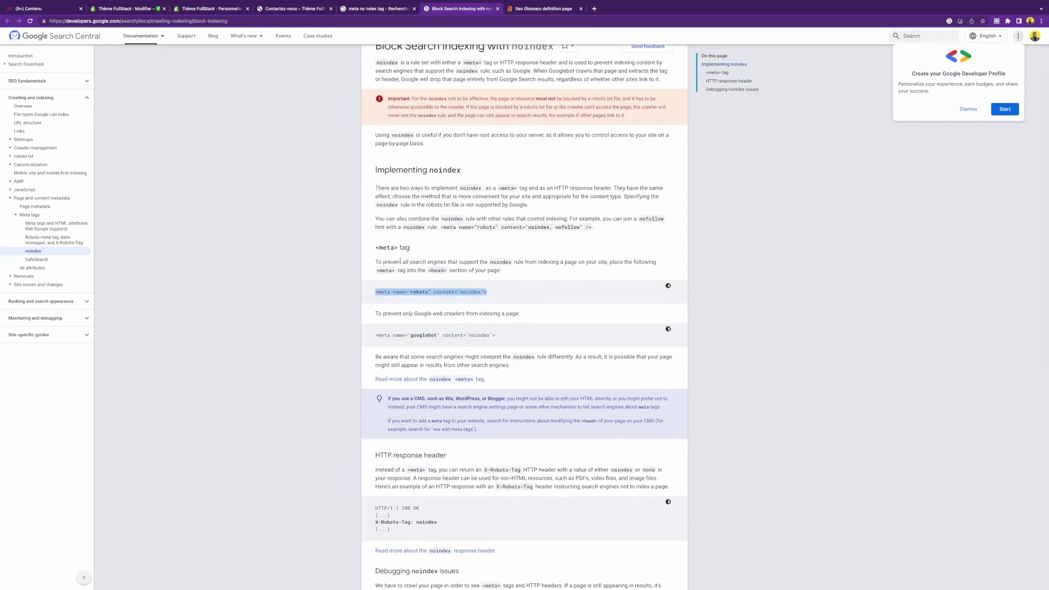
{"action": "key", "text": "ctrl+w"}
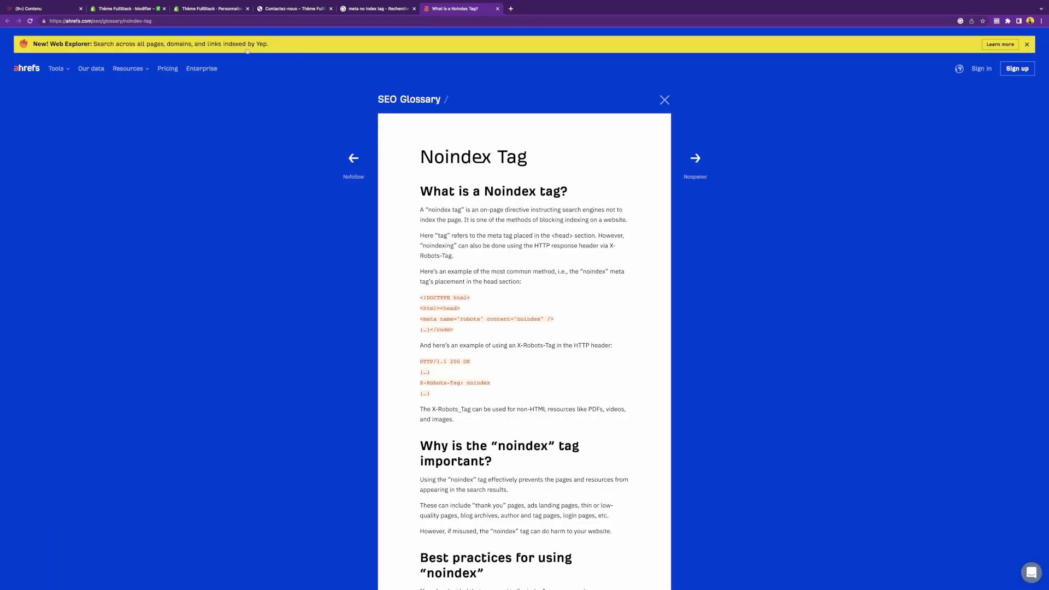
Examine the noindex meta tag example and the best practices in the Ahrefs article
{"action": "scroll", "coordinate": [497, 289], "scroll_direction": "down", "scroll_amount": 3}
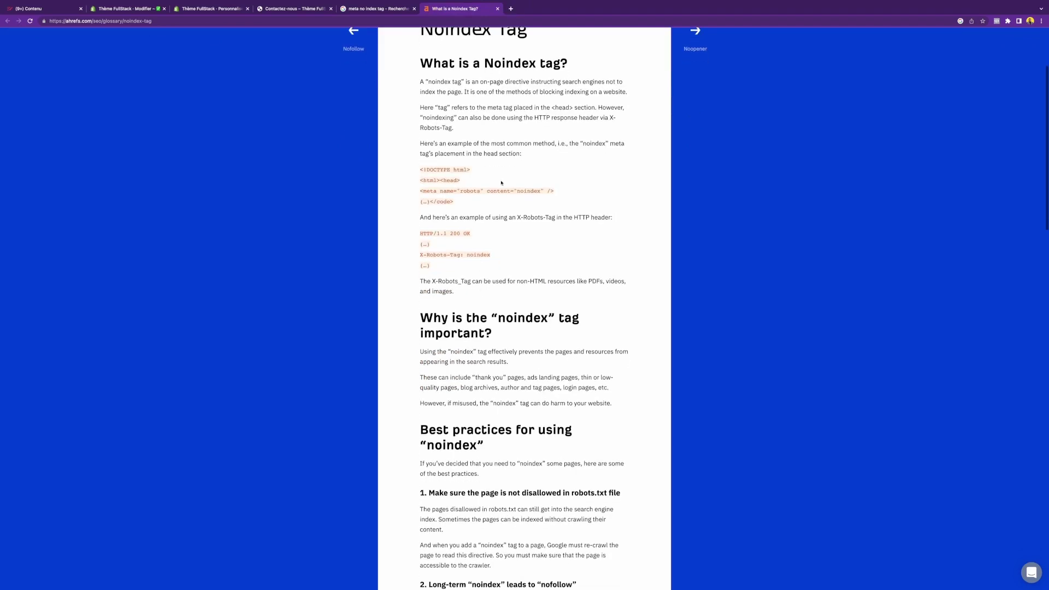
{"action": "left_click_drag", "start_coordinate": [426, 190], "coordinate": [552, 189]}
{"action": "left_click", "coordinate": [552, 189]}
{"action": "scroll", "coordinate": [476, 323], "scroll_direction": "down", "scroll_amount": 9}
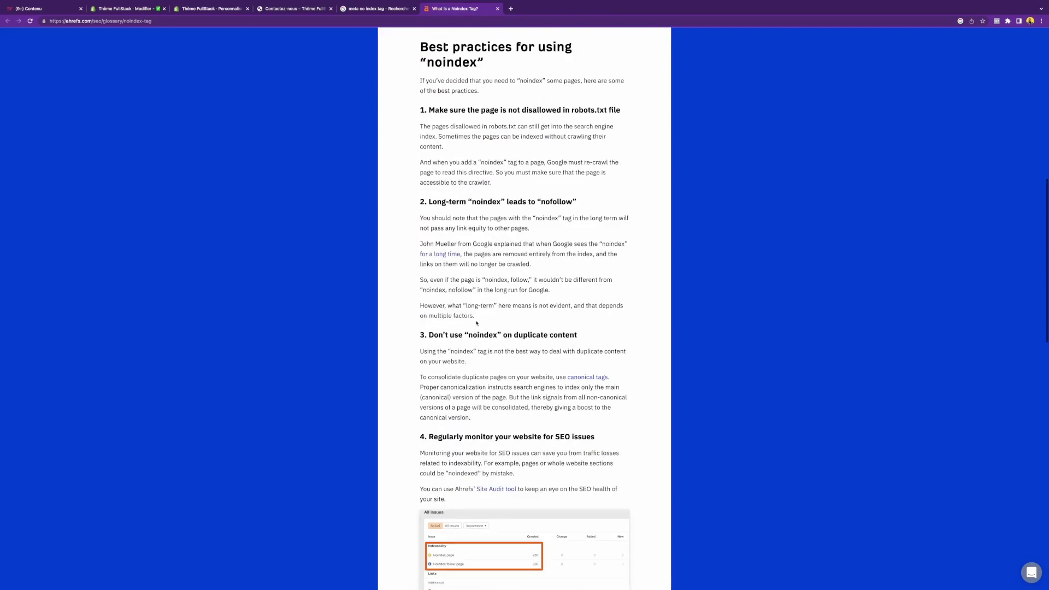
Find "nofollow" in the Ahrefs article, read the passage on long-term noindex, and close the article and the search results
{"action": "key", "text": "ctrl+f"}
{"action": "type", "text": "no"}
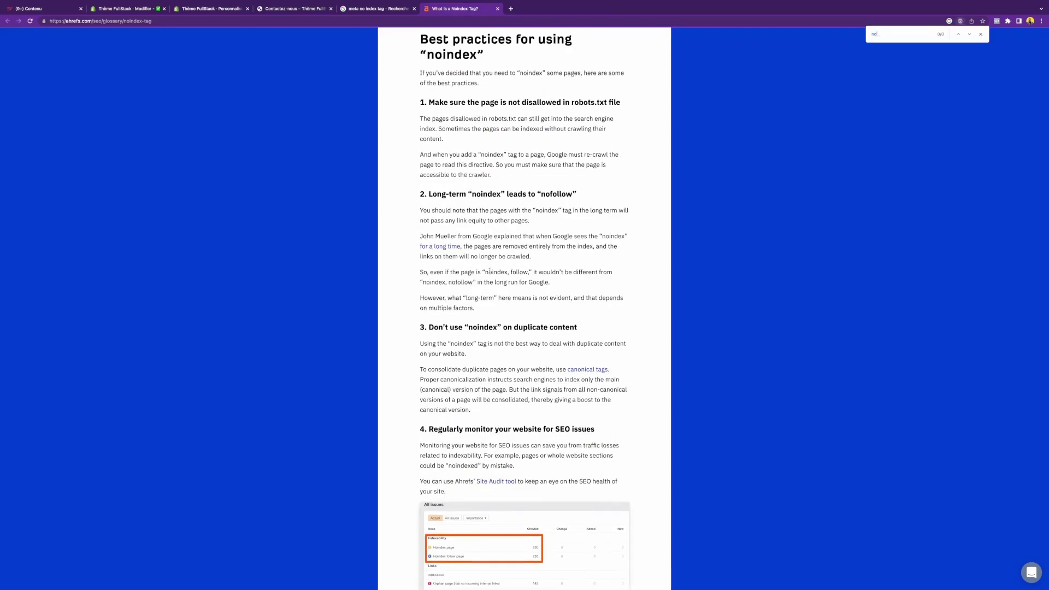
{"action": "type", "text": "fol"}
{"action": "key", "text": "BackSpace"}
{"action": "type", "text": "ollow"}
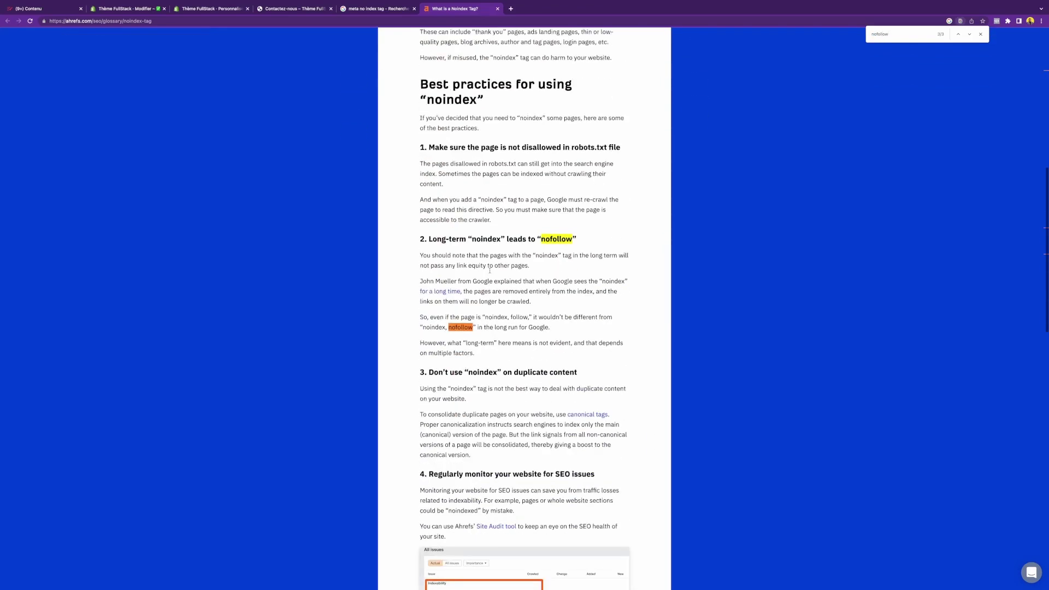
{"action": "left_click_drag", "start_coordinate": [435, 217], "coordinate": [577, 221]}
{"action": "left_click", "coordinate": [499, 307]}
{"action": "left_click_drag", "start_coordinate": [478, 309], "coordinate": [551, 309]}
{"action": "scroll", "coordinate": [550, 309], "scroll_direction": "down", "scroll_amount": 3}
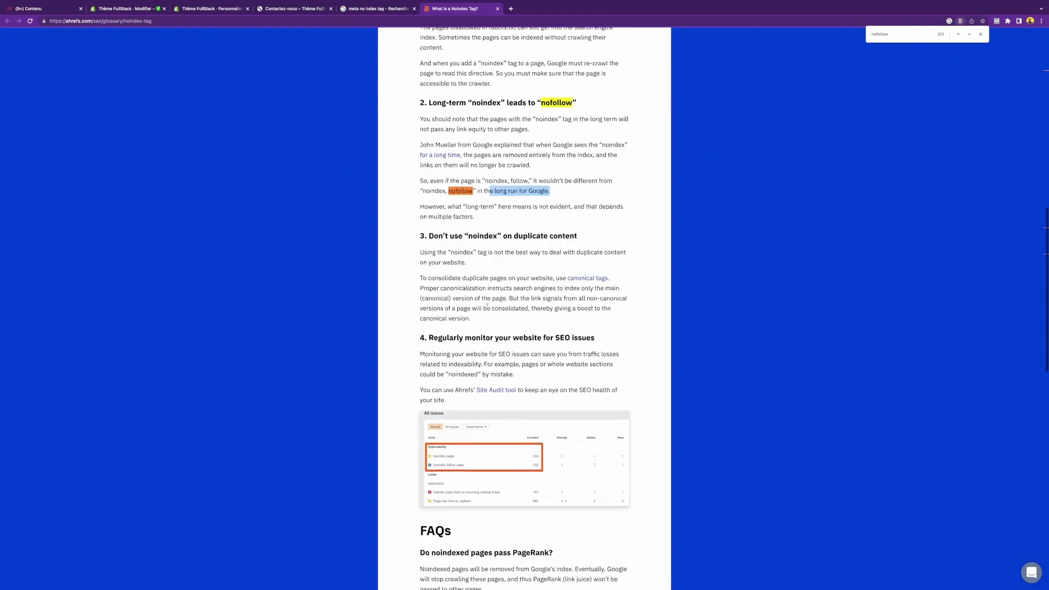
{"action": "key", "text": "super+w"}
{"action": "key", "text": "super+w"}
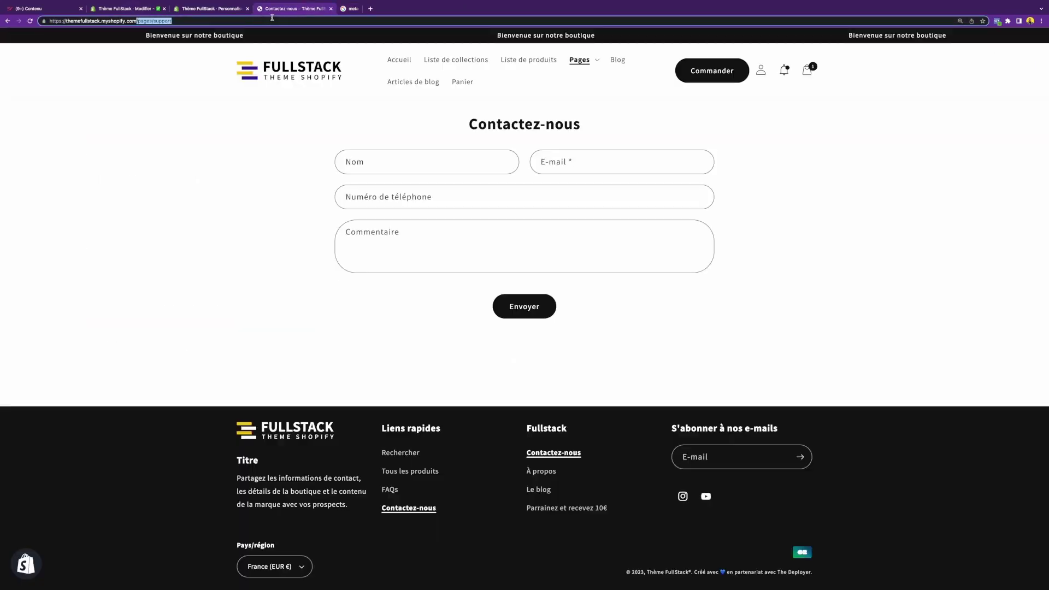
Paste the robots noindex meta tag below the theme-color meta tag in theme.liquid, separated by a blank line
{"action": "key", "text": "super+2"}
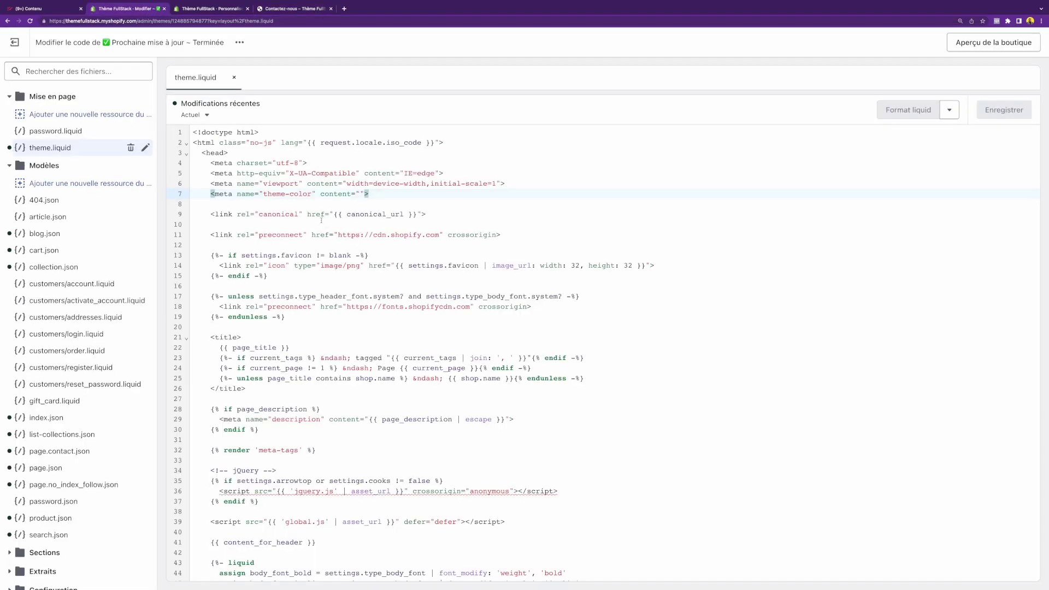
{"action": "key", "text": "Return"}
{"action": "key", "text": "Return"}
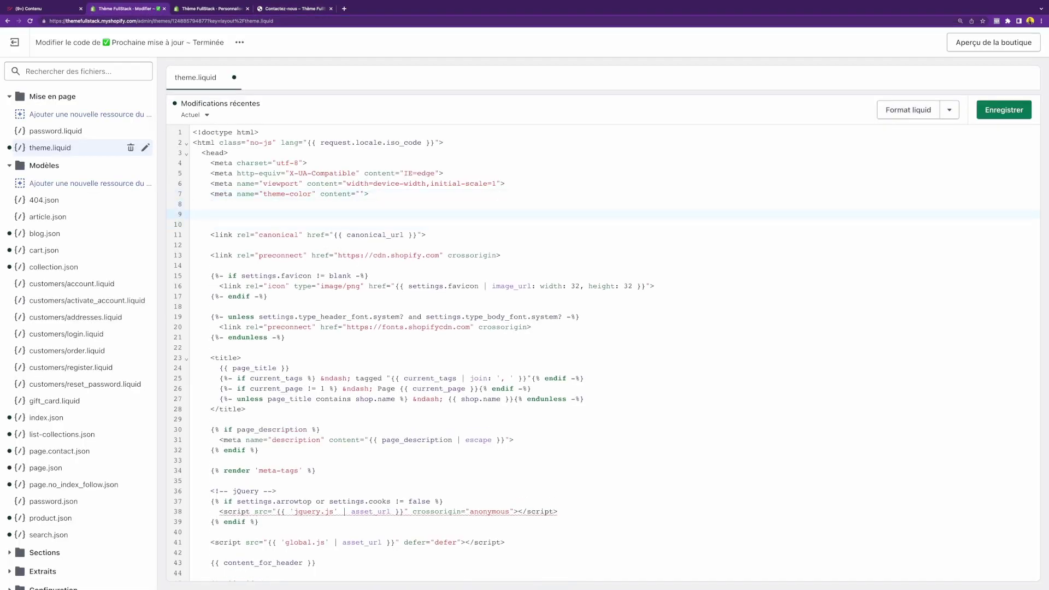
{"action": "key", "text": "super+v"}
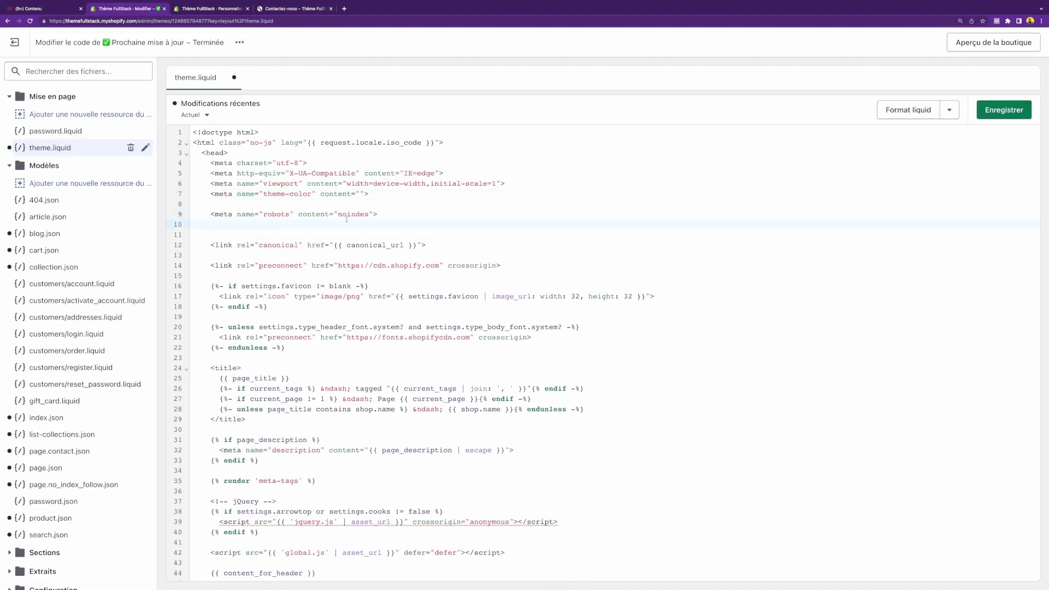
Add ", nofollow" after noindex in the robots meta tag's content value
{"action": "left_click", "coordinate": [323, 216]}
{"action": "left_click", "coordinate": [369, 214]}
{"action": "type", "text": ", nofoloow"}
{"action": "key", "text": "BackSpace"}
{"action": "type", "text": "llow"}
Search Google for the complete robots meta tag with noindex, nofollow, and return to the theme code
{"action": "key", "text": "End"}
{"action": "key", "text": "shift+Home"}
{"action": "key", "text": "ctrl+c"}
{"action": "key", "text": "ctrl+t"}
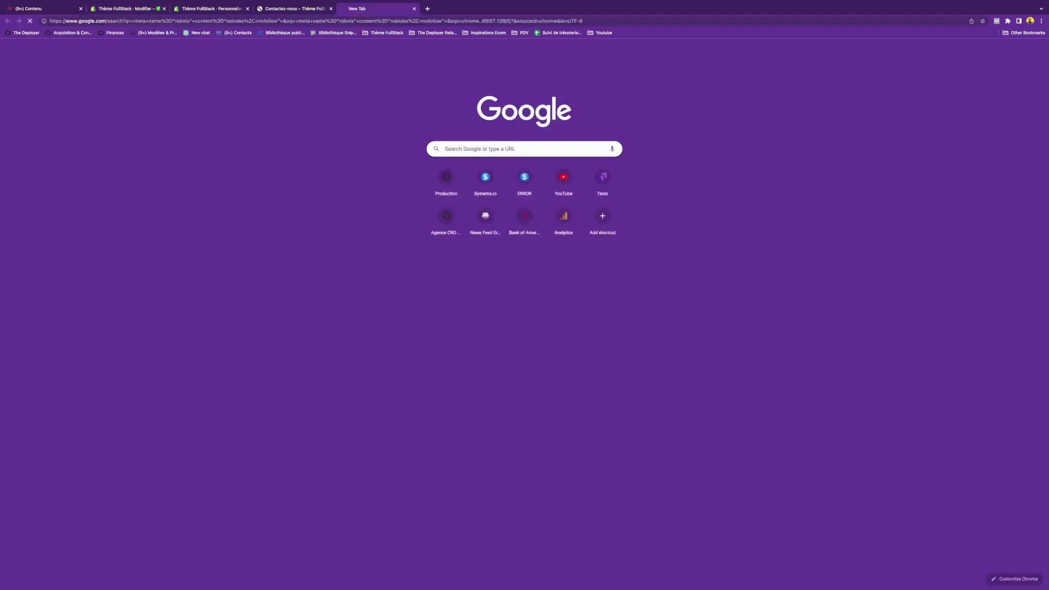
{"action": "key", "text": "ctrl+v"}
{"action": "key", "text": "Return"}
{"action": "key", "text": "ctrl+2"}
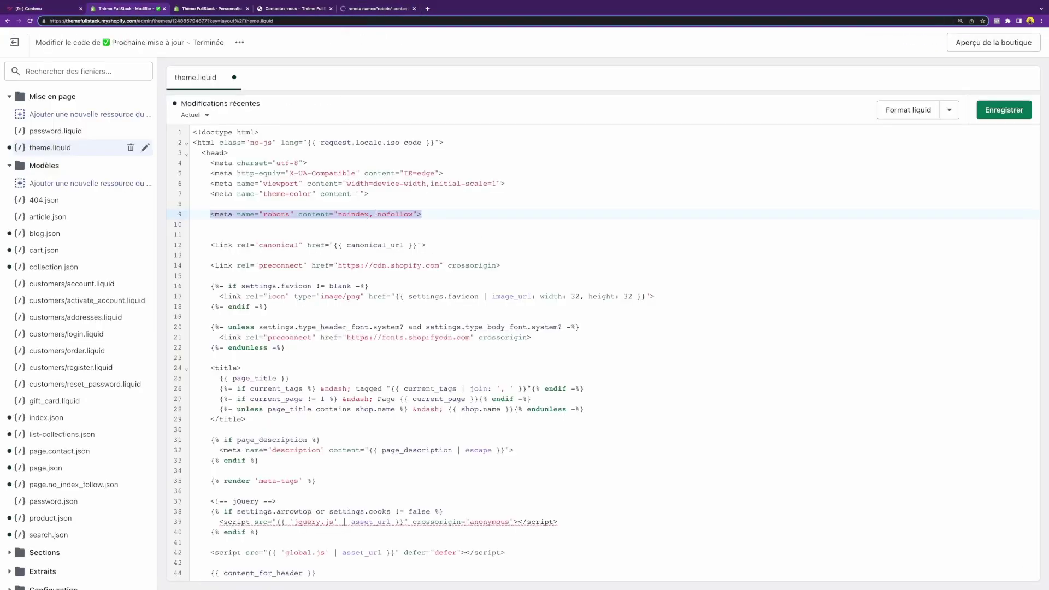
Remove ", nofollow" from the robots meta tag's content value
{"action": "left_click", "coordinate": [369, 213]}
{"action": "left_click_drag", "start_coordinate": [369, 213], "coordinate": [414, 213]}
{"action": "key", "text": "BackSpace"}
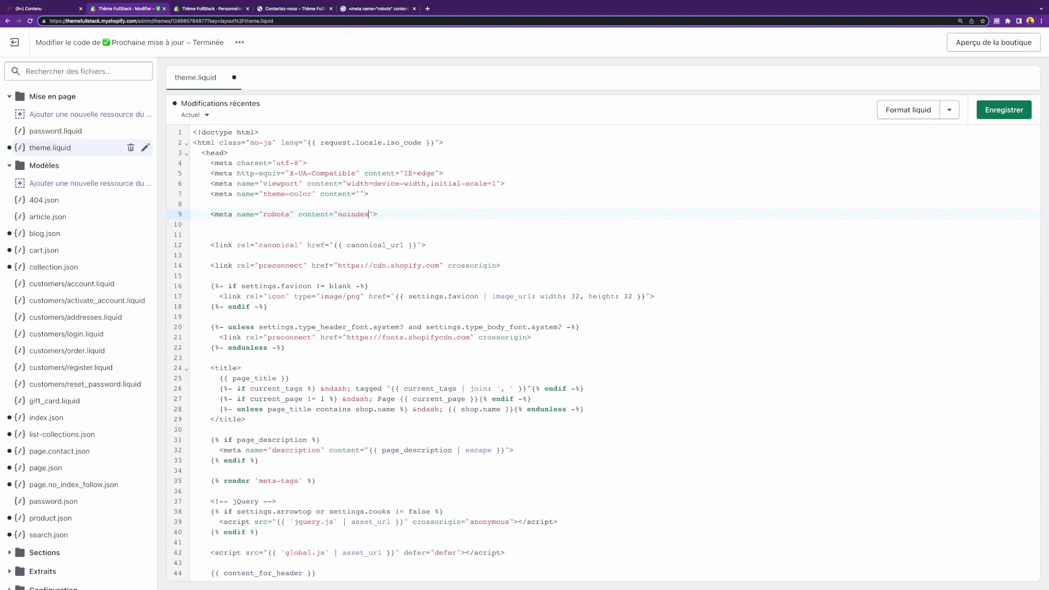
Insert the Liquid tag {% request.path contains "" %} on a new line directly above the robots meta tag
{"action": "key", "text": "Return"}
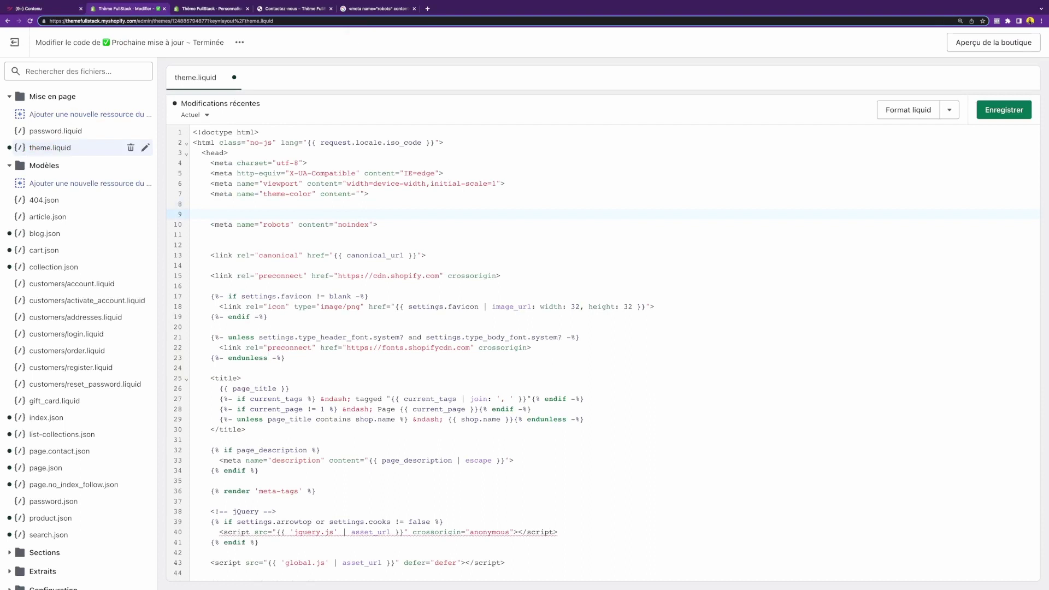
{"action": "type", "text": "{%"}
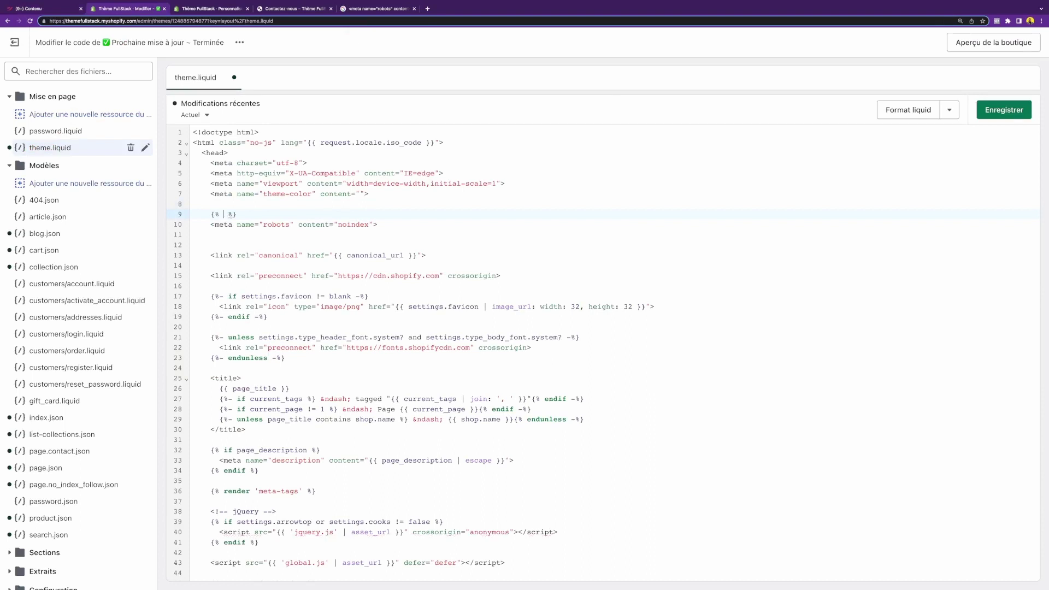
{"action": "type", "text": "request/"}
{"action": "type", "text": "pat"}
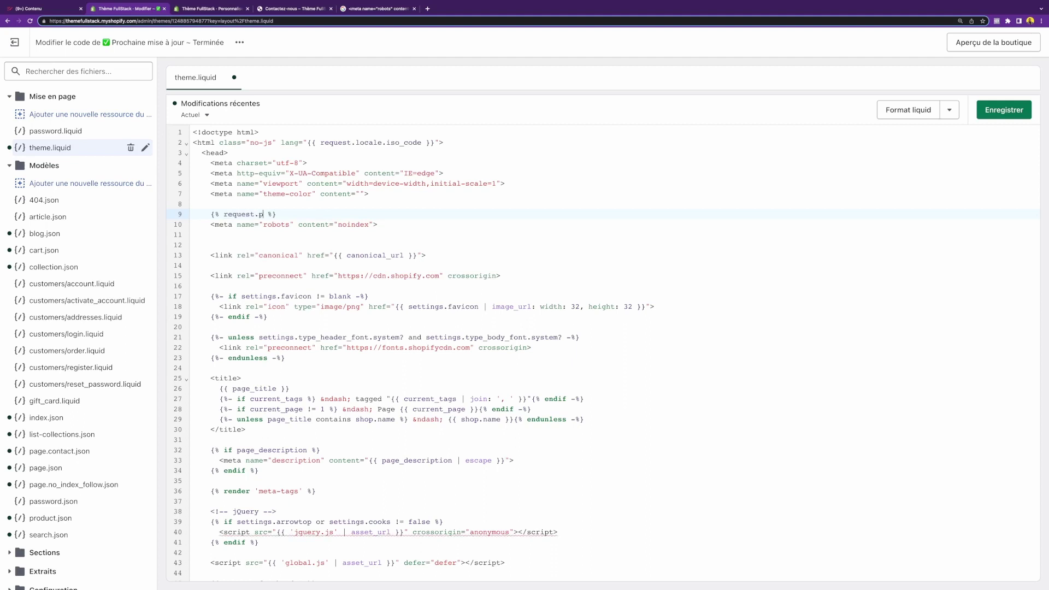
{"action": "type", "text": "h"}
{"action": "type", "text": " contains "}
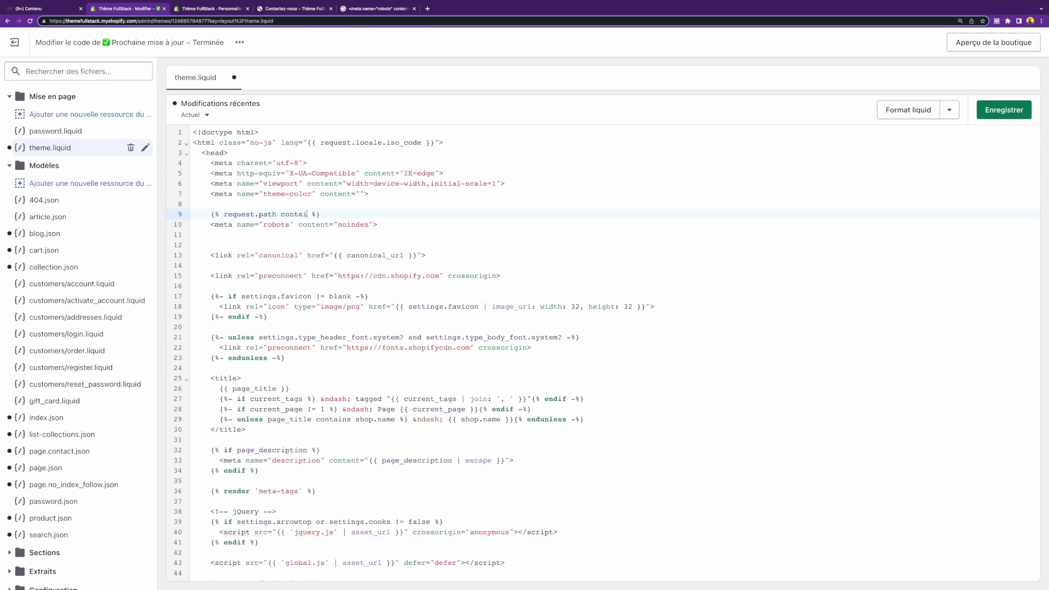
{"action": "type", "text": "\"\""}
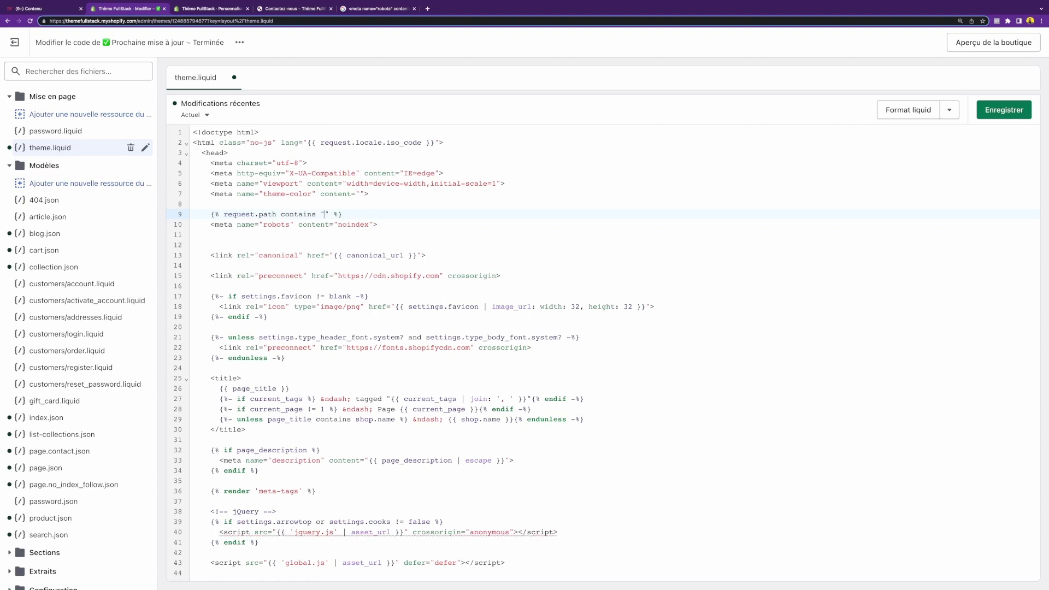
Copy the contact page's path /pages/support and paste it between the quotes of the request.path contains tag
{"action": "key", "text": "ctrl+Tab"}
{"action": "key", "text": "ctrl+Tab"}
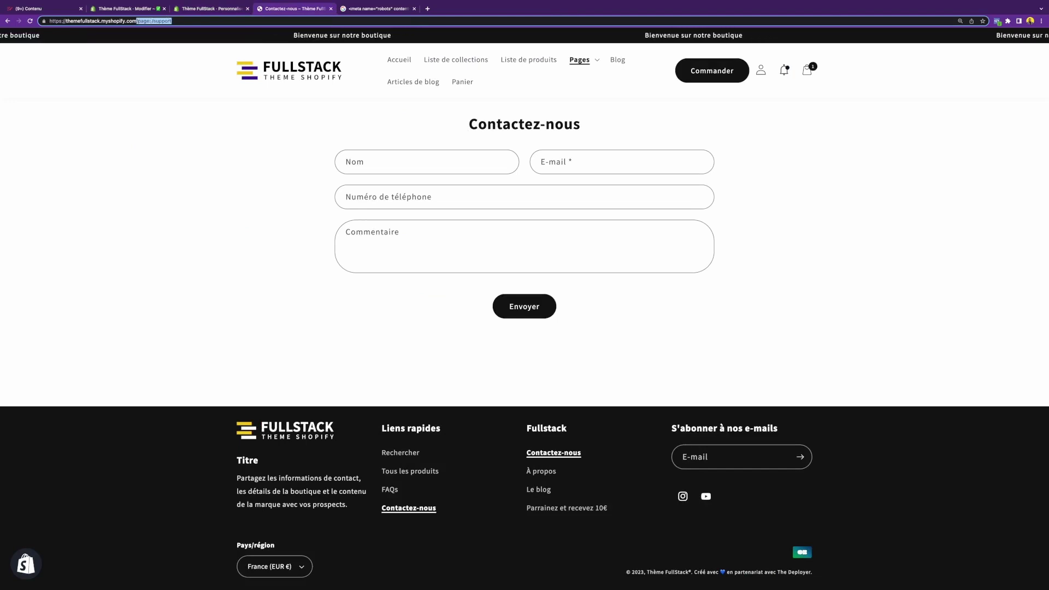
{"action": "left_click", "coordinate": [140, 9]}
{"action": "key", "text": "ctrl+v"}
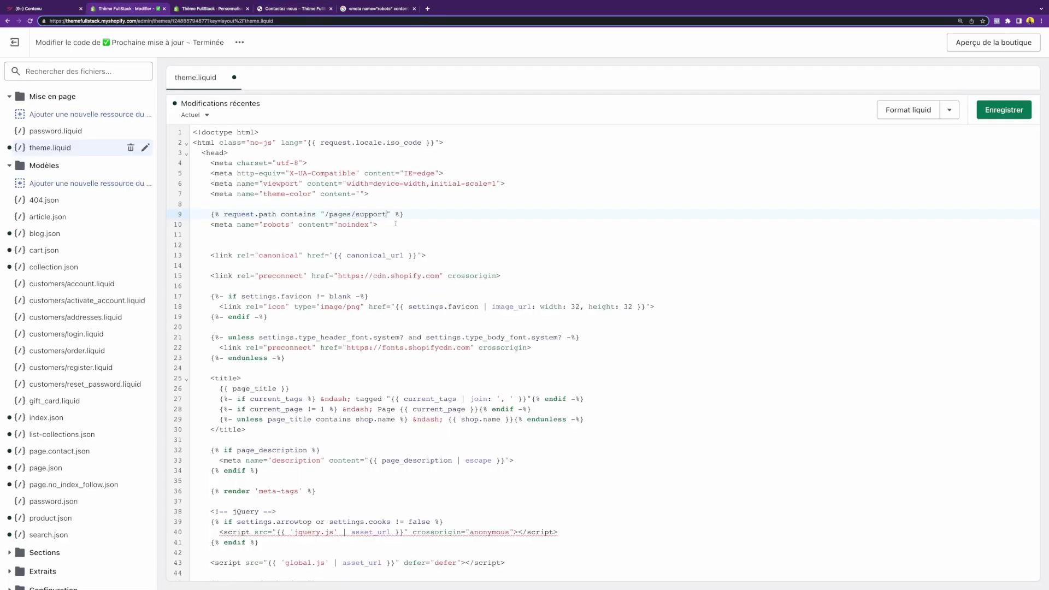
Add {% endif %} on a new line below the robots meta tag and insert "if" before request.path in the opening tag
{"action": "left_click", "coordinate": [408, 227]}
{"action": "key", "text": "Return"}
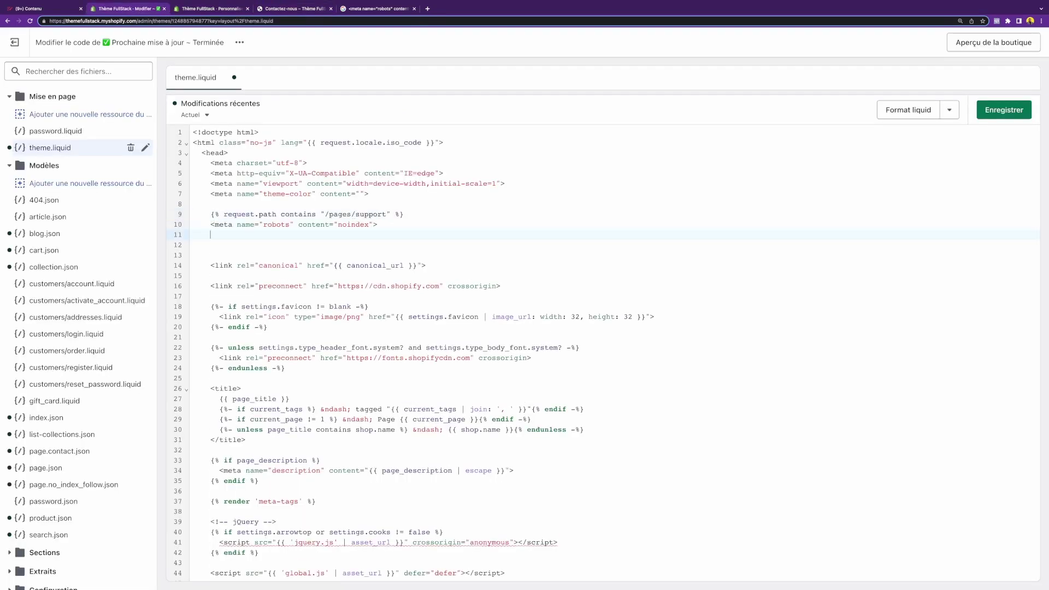
{"action": "type", "text": "{% endif %}"}
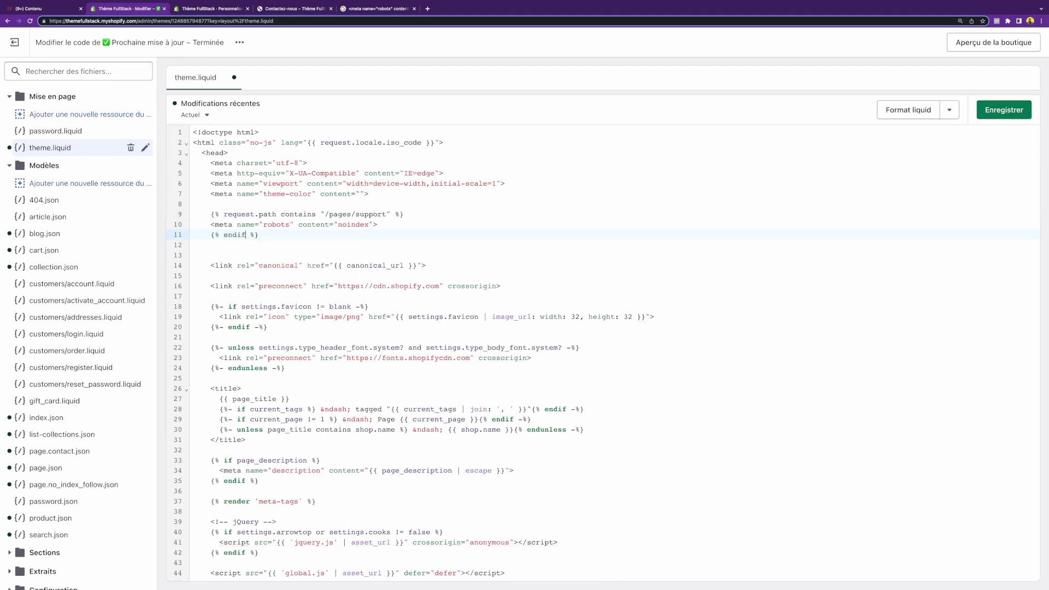
{"action": "left_click", "coordinate": [240, 214]}
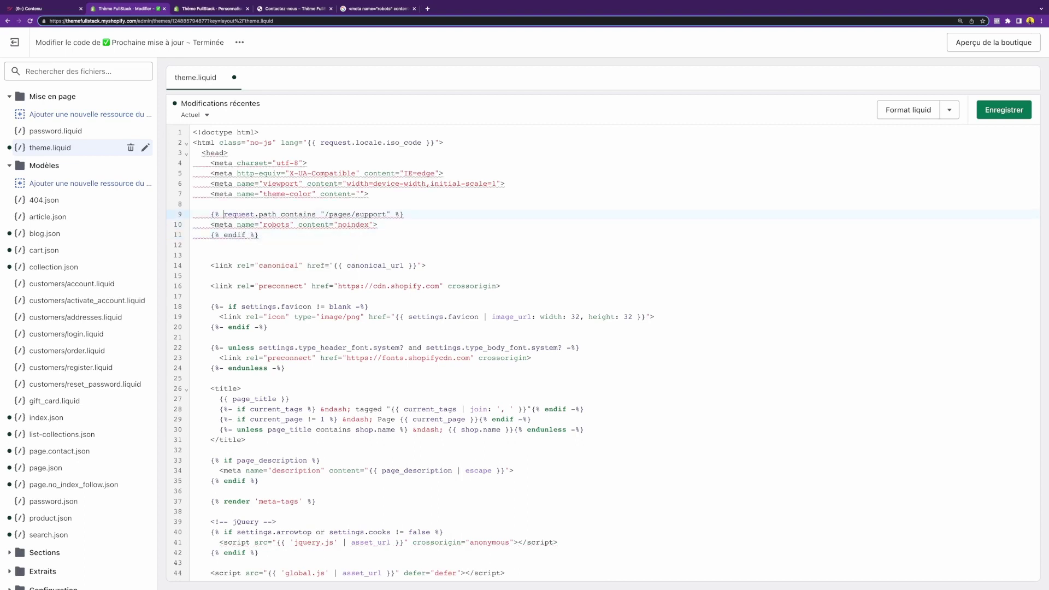
{"action": "type", "text": "if"}
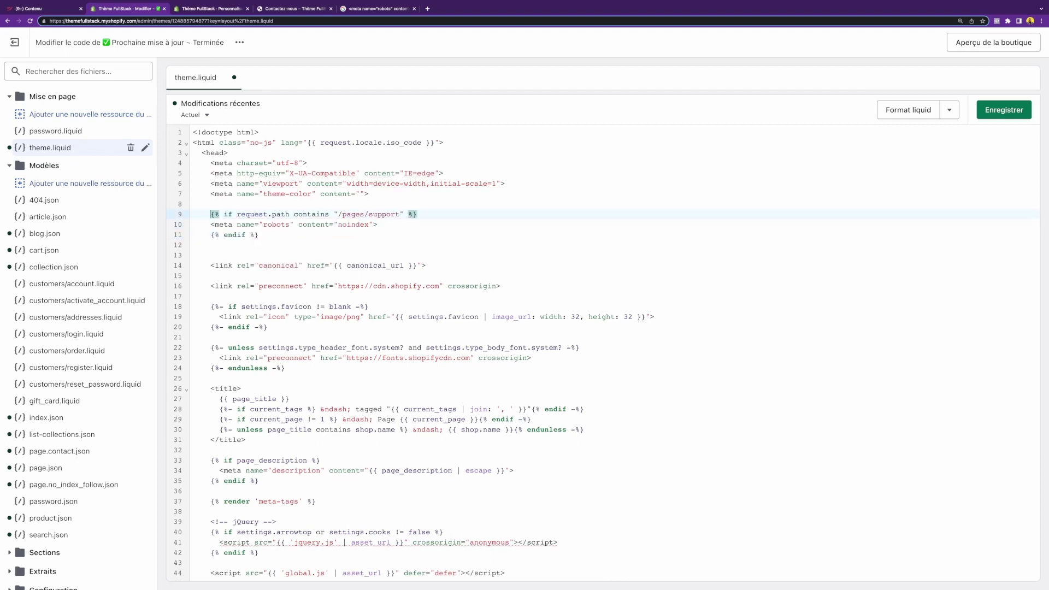
Remove the extra blank line below {% endif %} and save theme.liquid
{"action": "key", "text": "Home"}
{"action": "key", "text": "shift+End"}
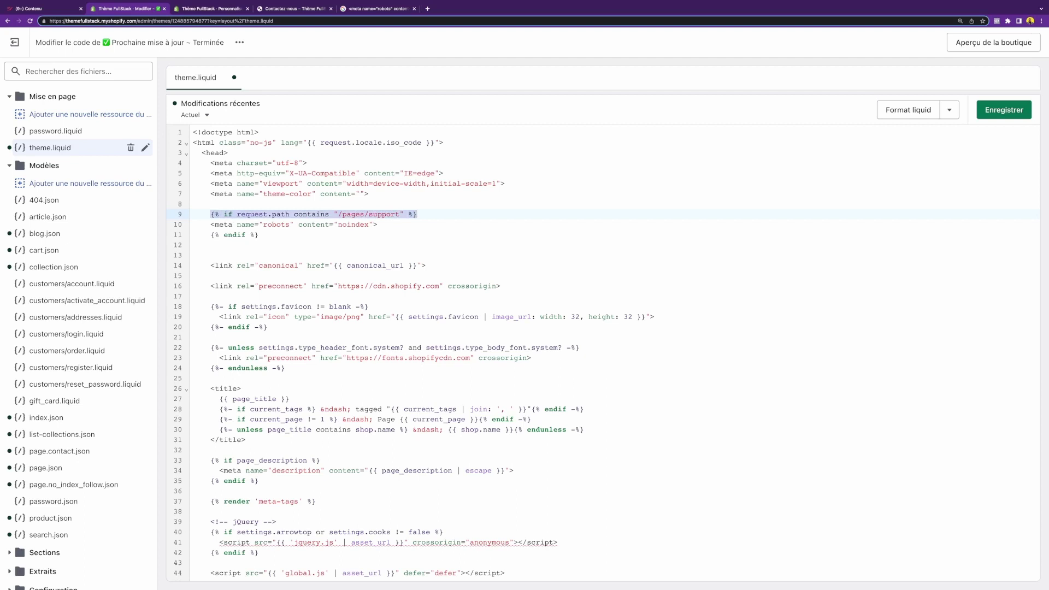
{"action": "key", "text": "Right"}
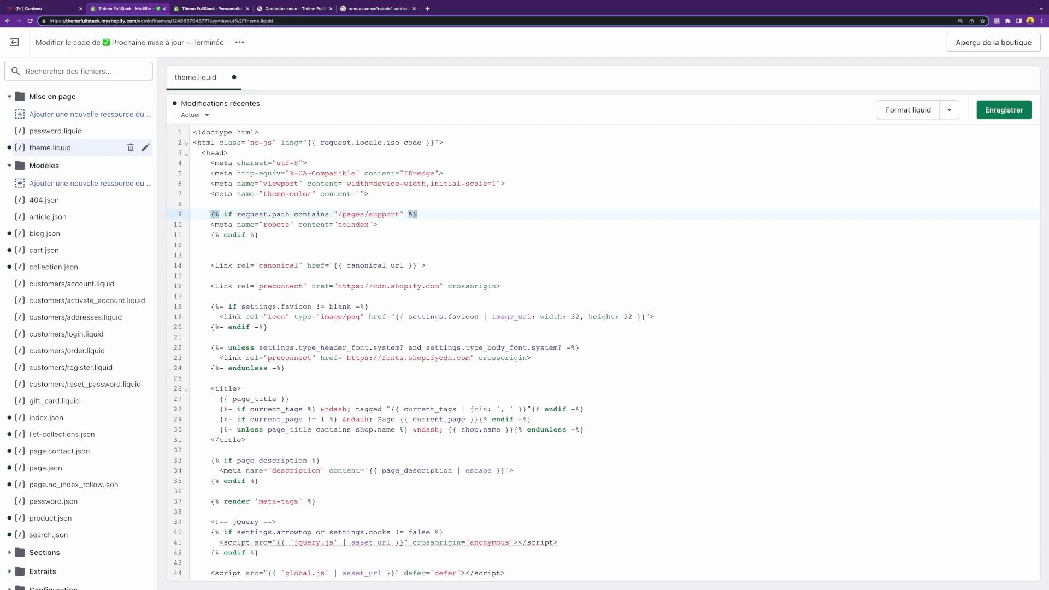
{"action": "key", "text": "Down"}
{"action": "key", "text": "Down"}
{"action": "key", "text": "Down"}
{"action": "key", "text": "BackSpace"}
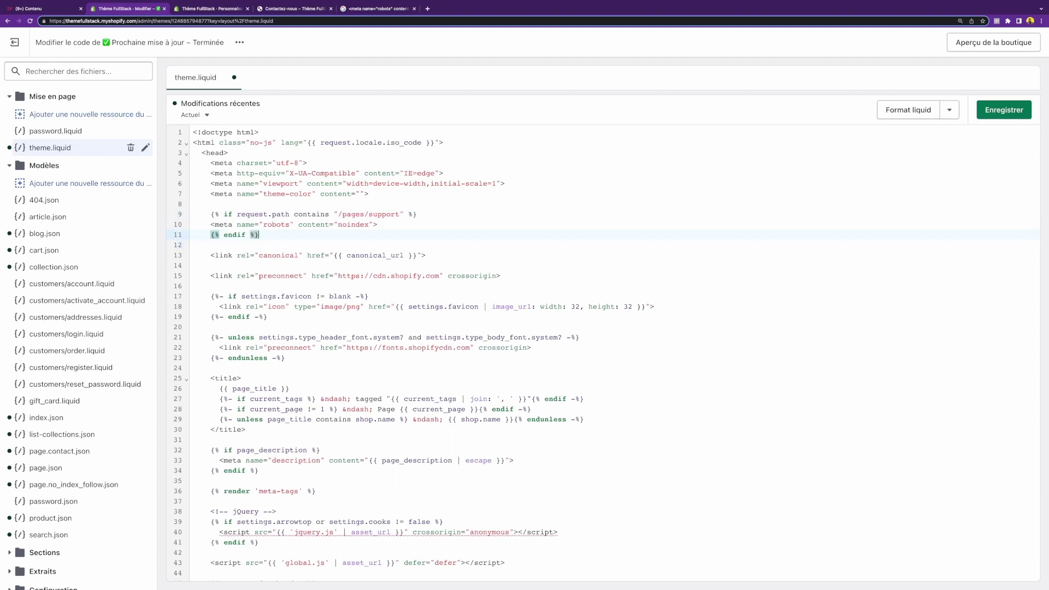
{"action": "key", "text": "super+s"}
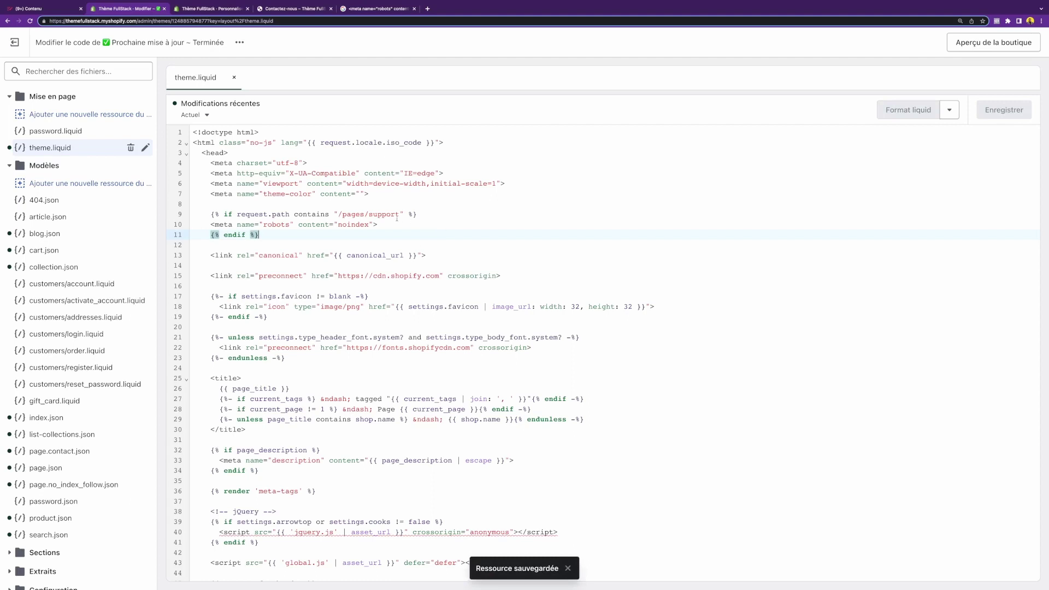
Reload the storefront contact page and search its HTML in the developer tools for noindex
{"action": "double_click", "coordinate": [362, 214]}
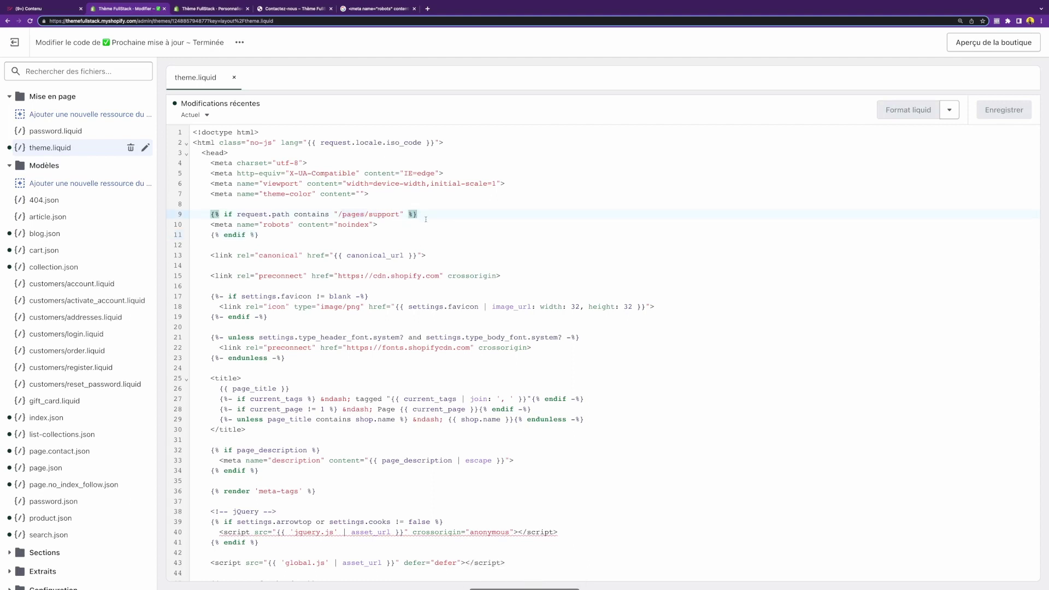
{"action": "key", "text": "ctrl+Tab"}
{"action": "key", "text": "super+r"}
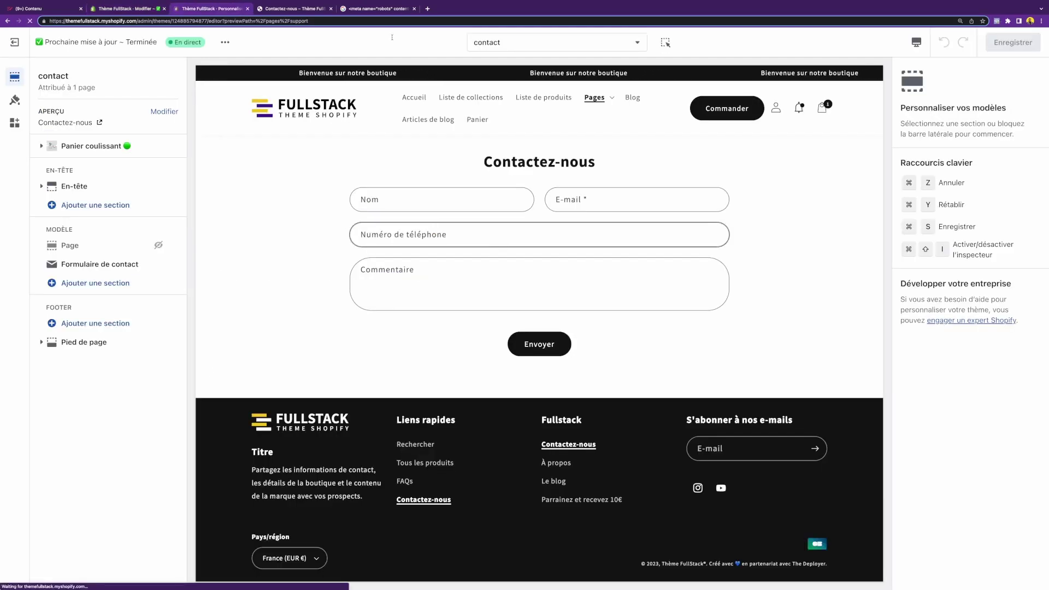
{"action": "left_click", "coordinate": [298, 10]}
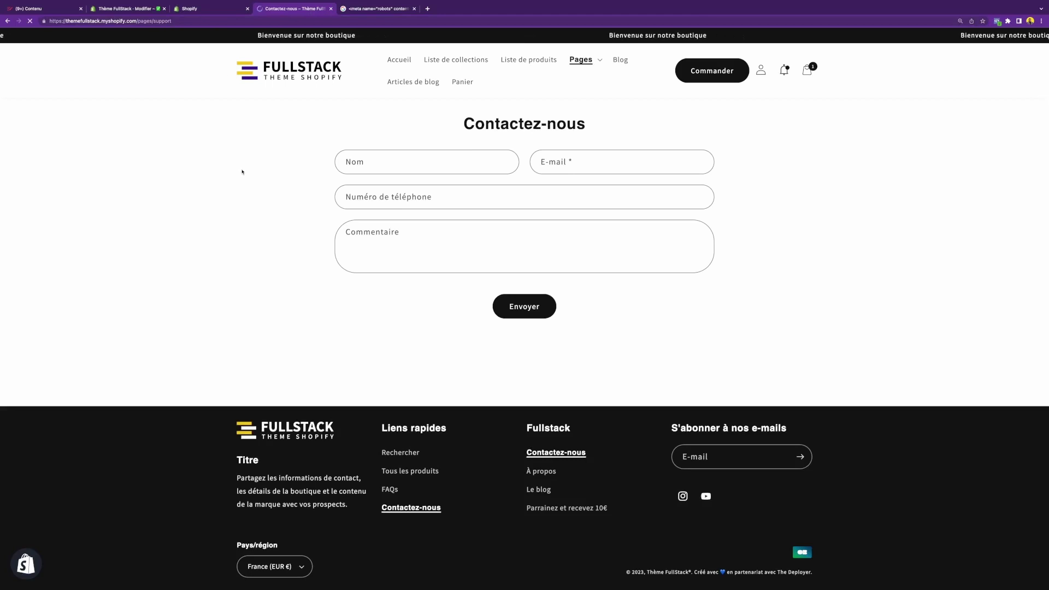
{"action": "left_click", "coordinate": [278, 21]}
{"action": "left_click", "coordinate": [231, 143]}
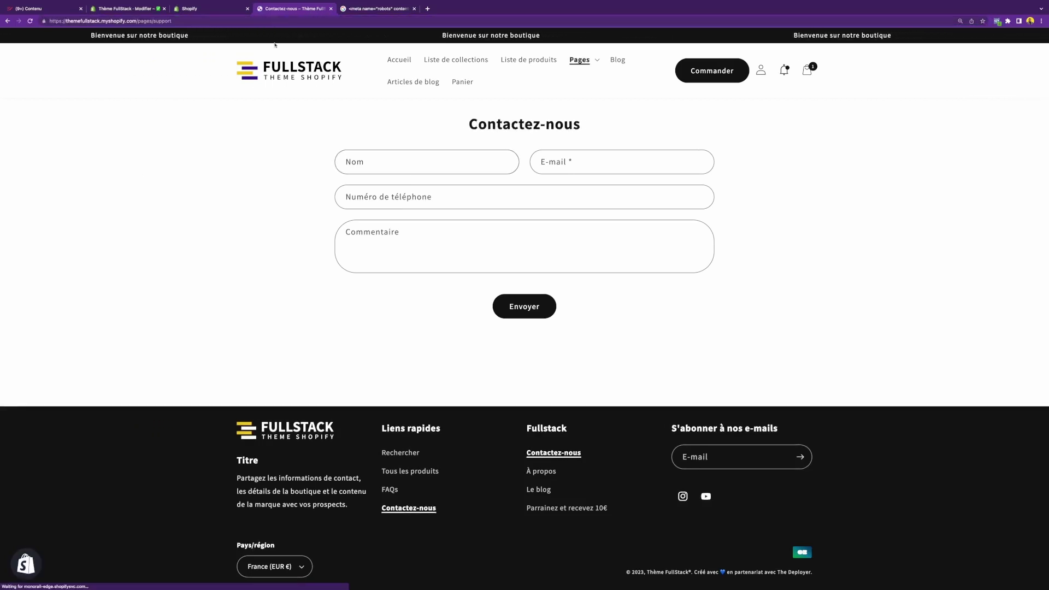
{"action": "key", "text": "super+alt+i"}
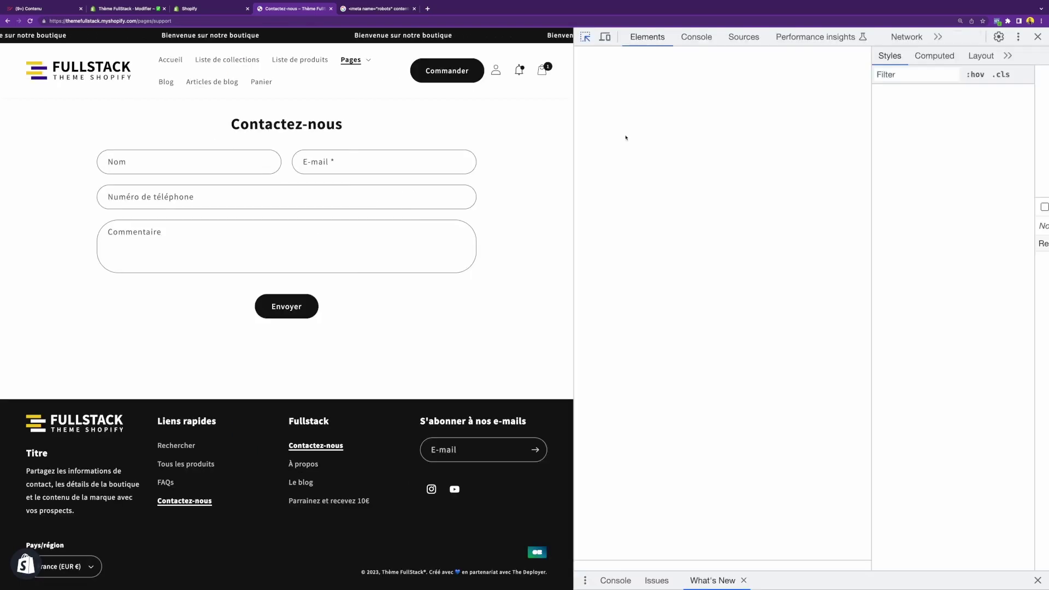
{"action": "left_click", "coordinate": [642, 137]}
{"action": "key", "text": "super+f"}
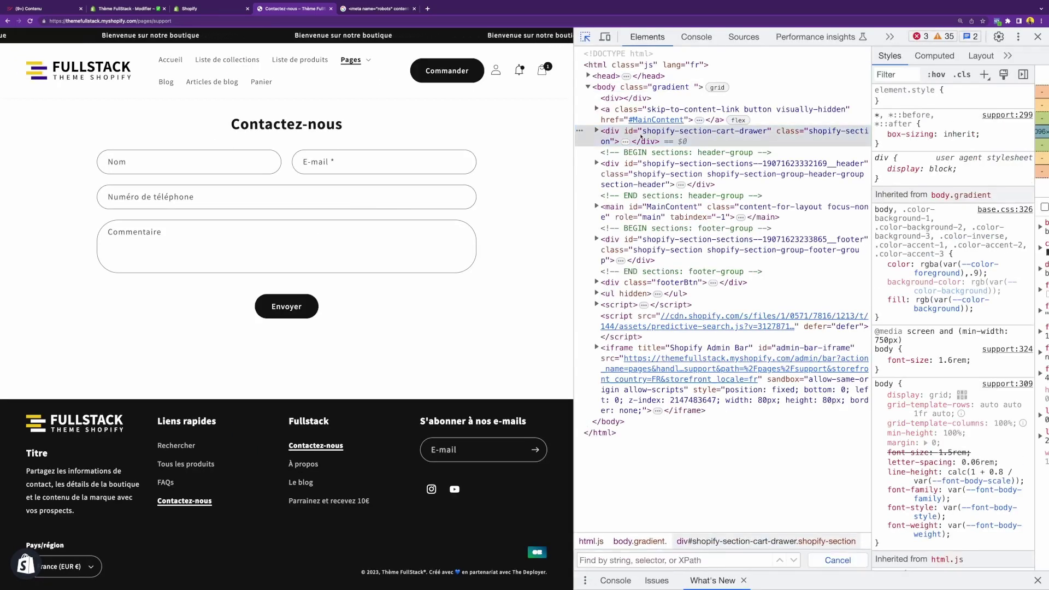
{"action": "type", "text": "noindex"}
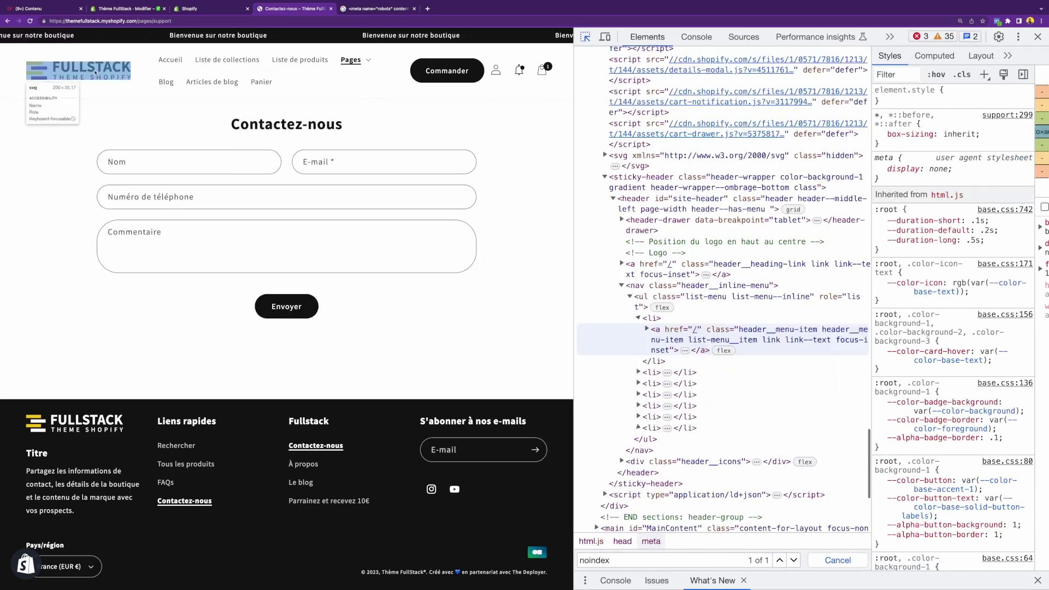
Open the store's home page and search its HTML for noindex
{"action": "left_click", "coordinate": [105, 74]}
{"action": "left_click", "coordinate": [105, 74]}
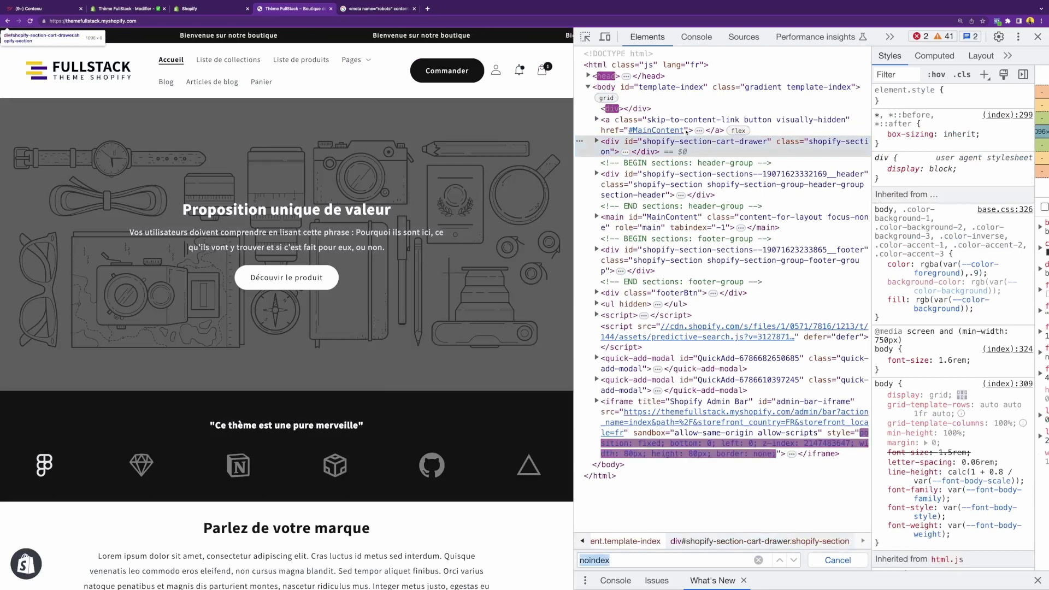
{"action": "key", "text": "BackSpace"}
{"action": "key", "text": "BackSpace"}
{"action": "key", "text": "BackSpace"}
{"action": "key", "text": "BackSpace"}
{"action": "type", "text": "ndex"}
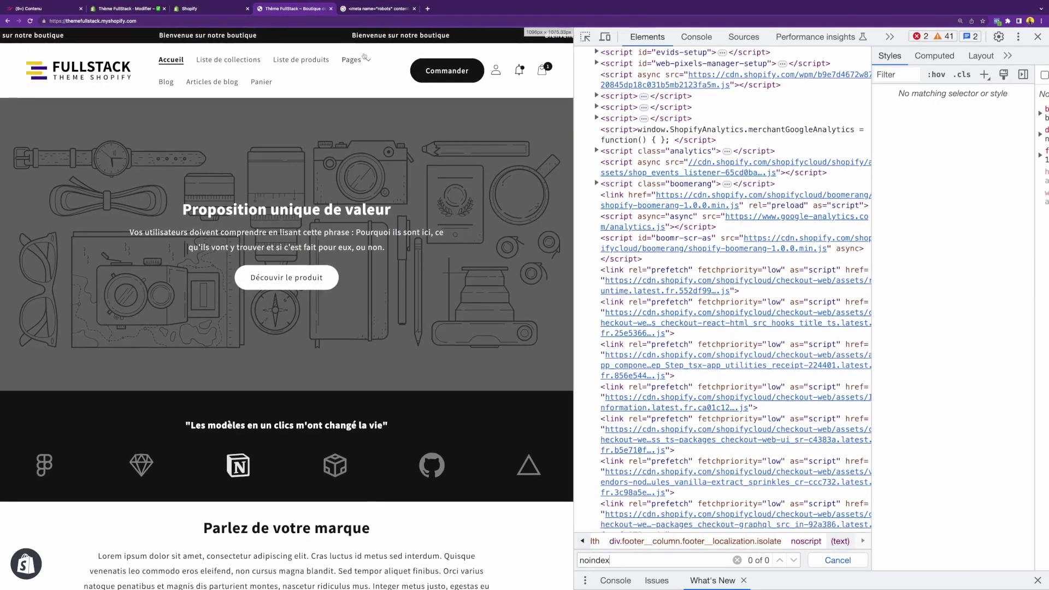
Copy the path of the "Page personnalisée" page, add or "/pages/page-personnalisee" to the if condition, and save theme.liquid
{"action": "left_click", "coordinate": [365, 58]}
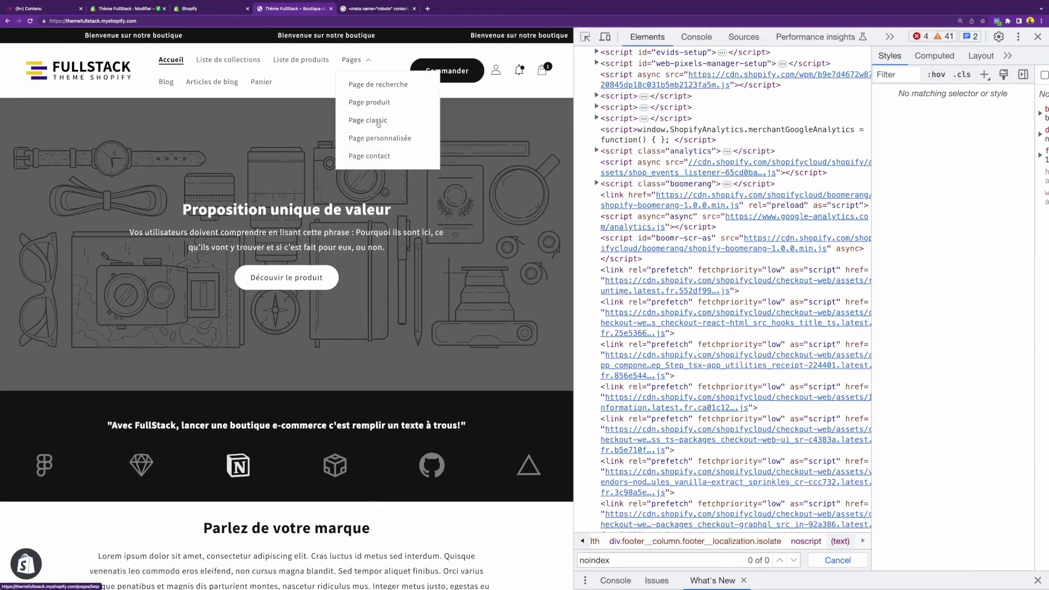
{"action": "left_click", "coordinate": [378, 139]}
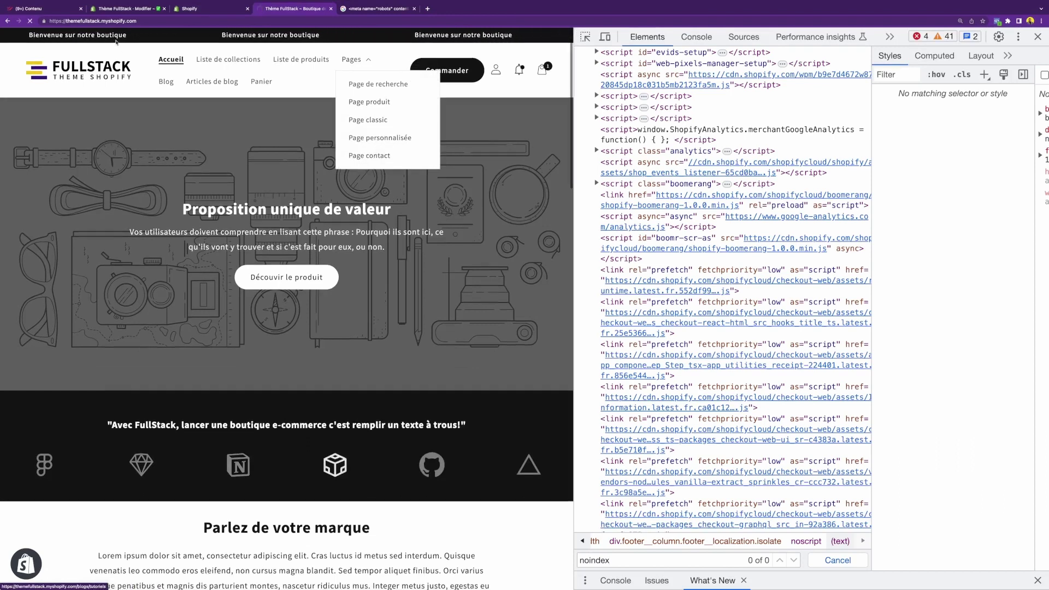
{"action": "left_click_drag", "start_coordinate": [136, 20], "coordinate": [248, 22]}
{"action": "left_click", "coordinate": [152, 13]}
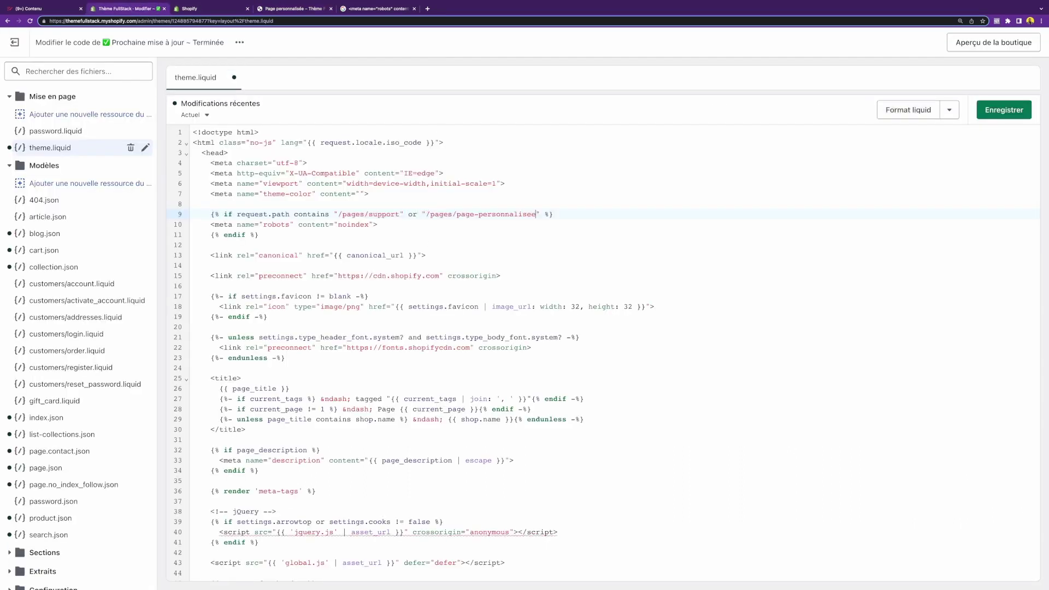
{"action": "key", "text": "super+s"}
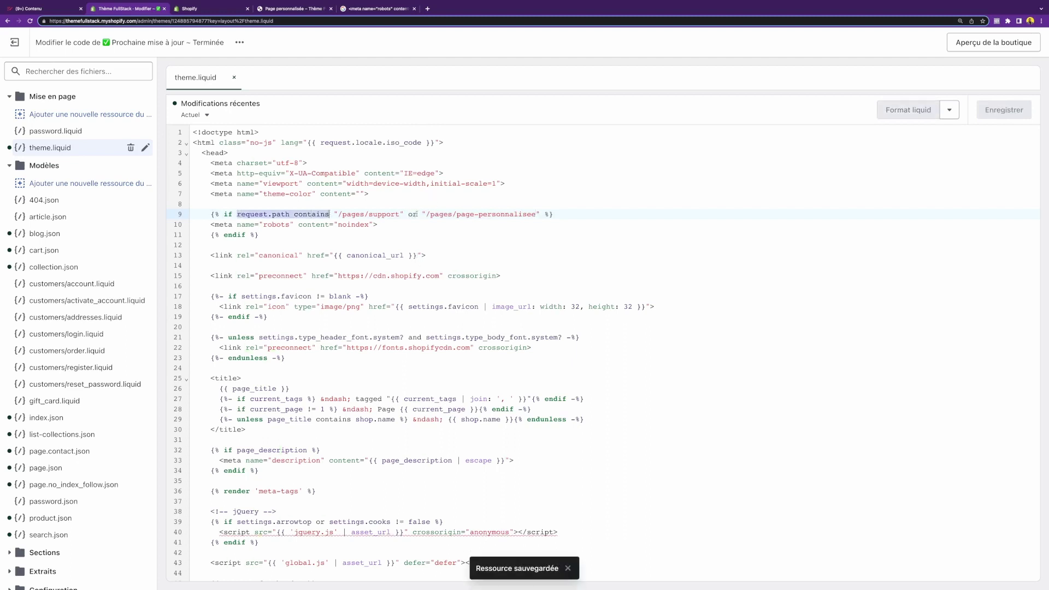
Insert request.path contains before "/pages/page-personnalisee" in the if condition and save theme.liquid
{"action": "type", "text": "request.path contains"}
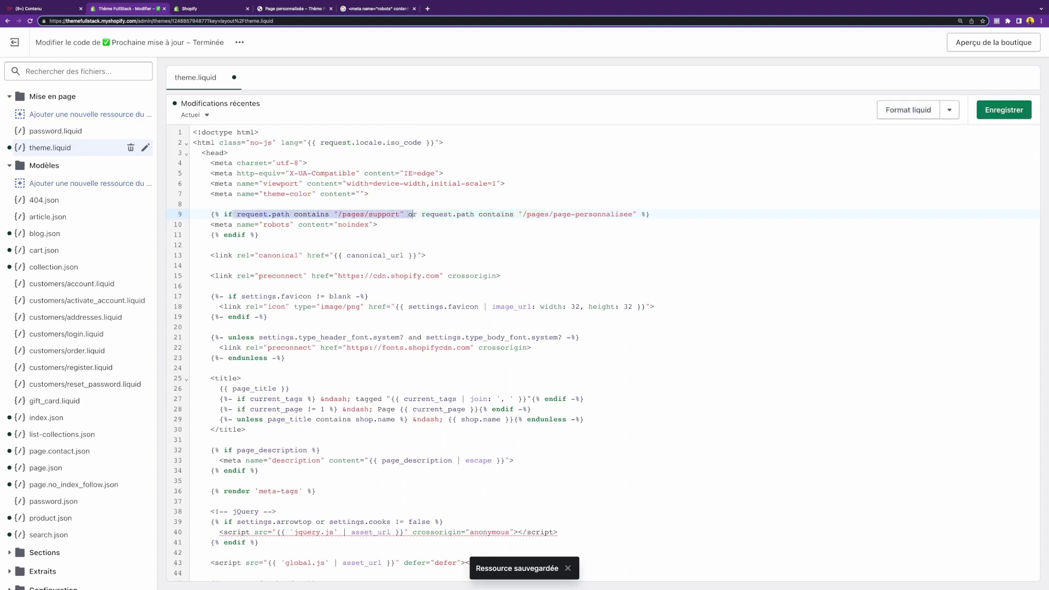
{"action": "left_click_drag", "start_coordinate": [418, 213], "coordinate": [640, 213]}
{"action": "left_click", "coordinate": [546, 215]}
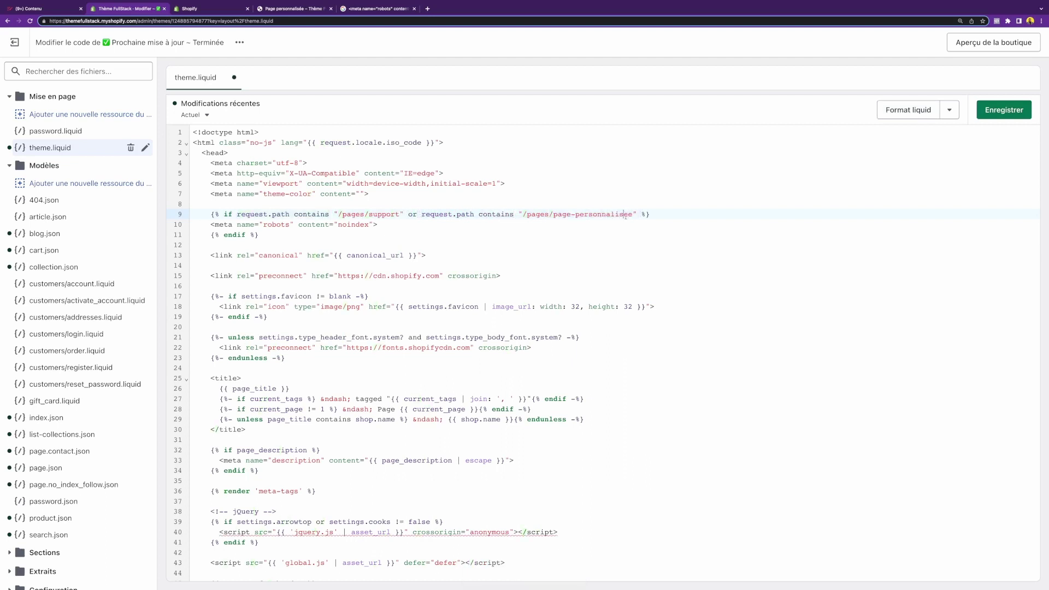
{"action": "key", "text": "super+s"}
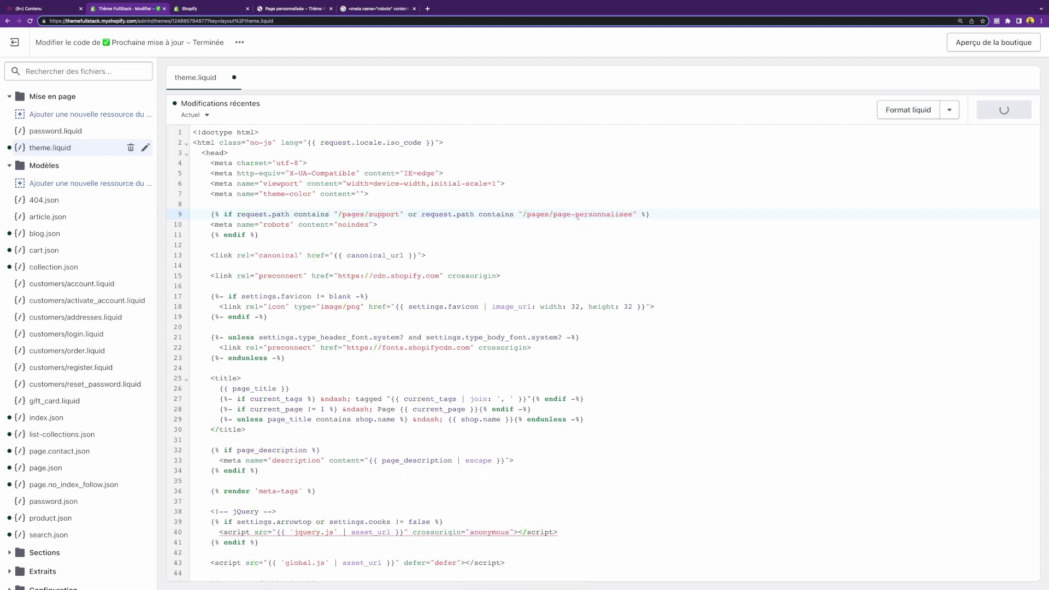
{"action": "left_click", "coordinate": [224, 228]}
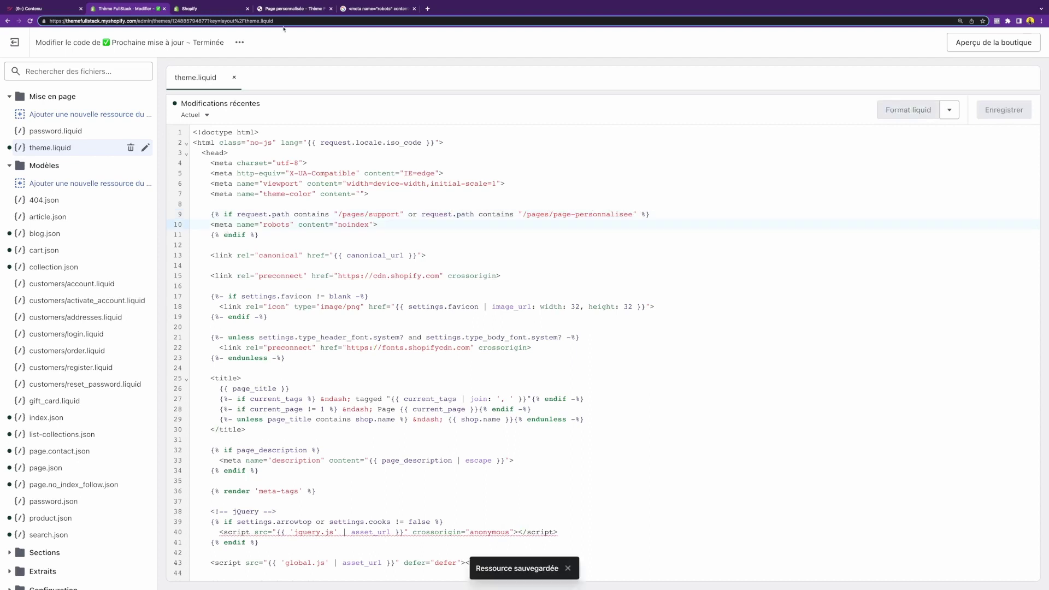
Reload the storefront's "Page personnalisée" page and search its HTML for noindex
{"action": "key", "text": "super+4"}
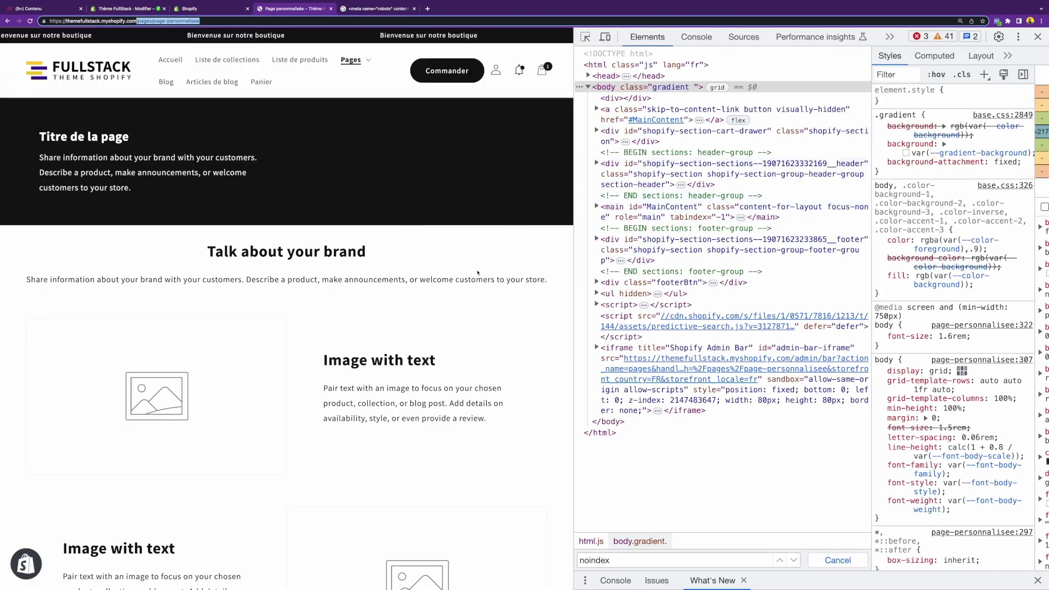
{"action": "key", "text": "super+r"}
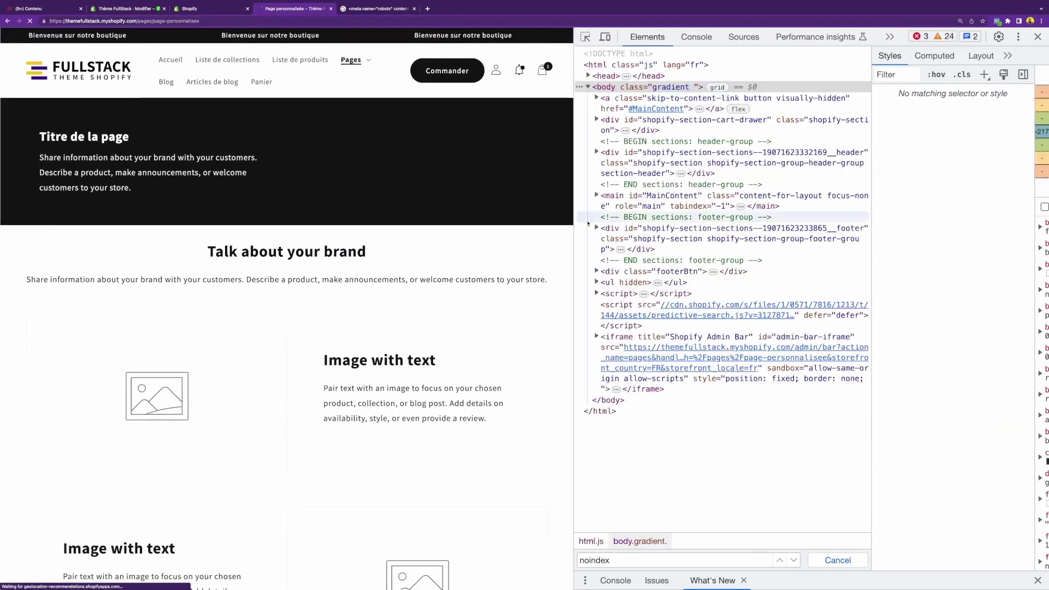
{"action": "left_click", "coordinate": [682, 174]}
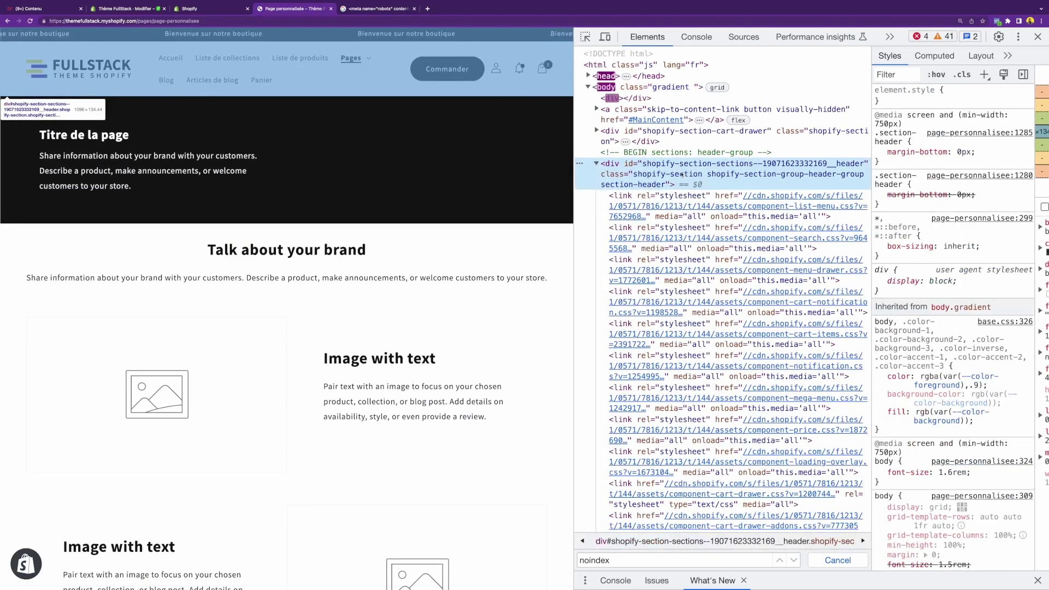
{"action": "key", "text": "Return"}
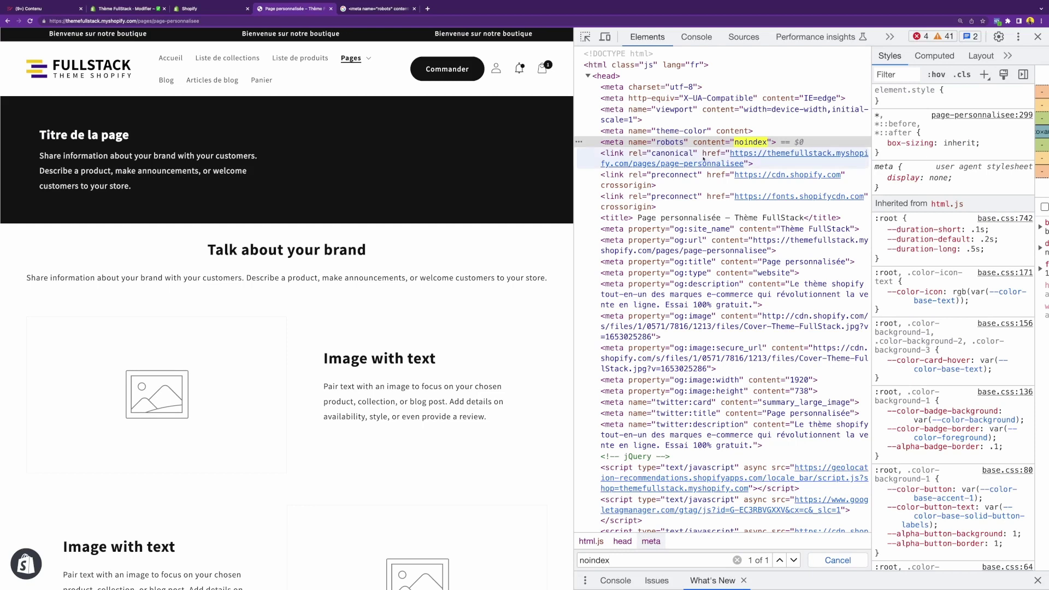
Search a product page's HTML for noindex, and return to theme.liquid to select the conditional robots block
{"action": "left_click", "coordinate": [356, 59]}
{"action": "left_click", "coordinate": [379, 136]}
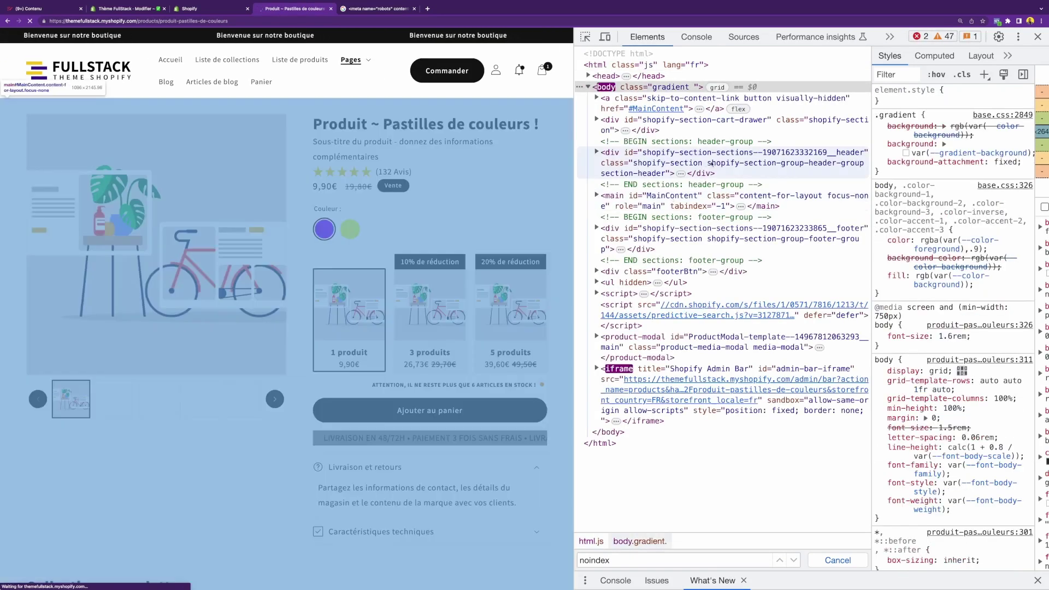
{"action": "left_click", "coordinate": [710, 164]}
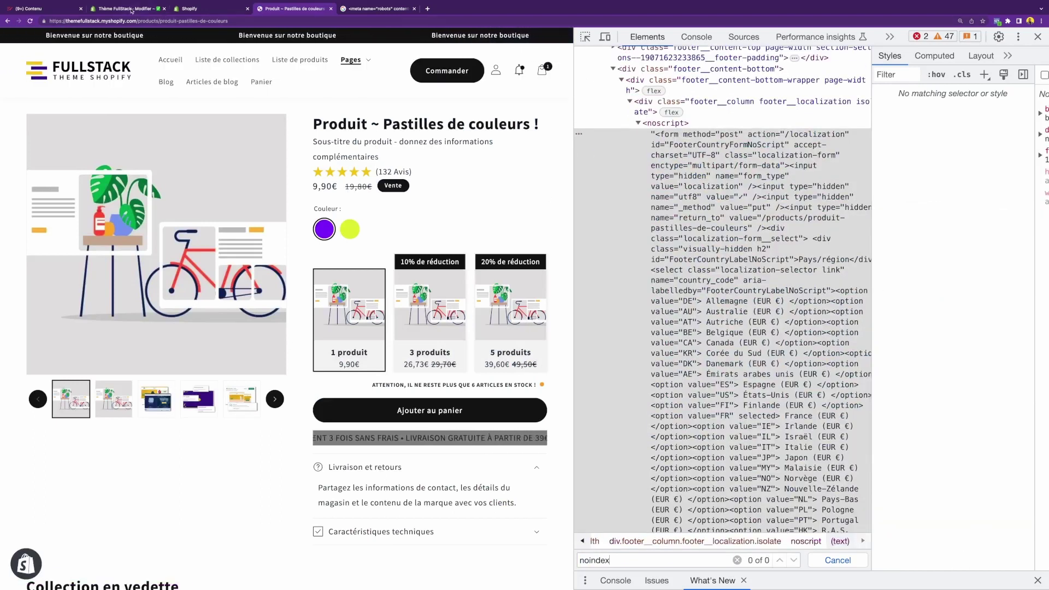
{"action": "left_click", "coordinate": [147, 9]}
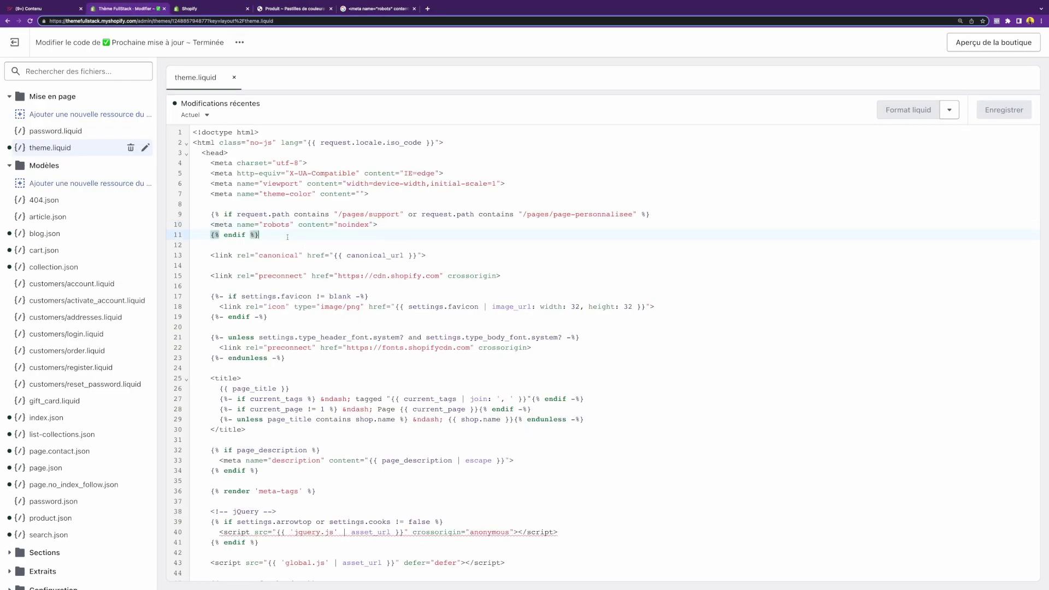
{"action": "left_click_drag", "start_coordinate": [300, 240], "coordinate": [174, 208]}
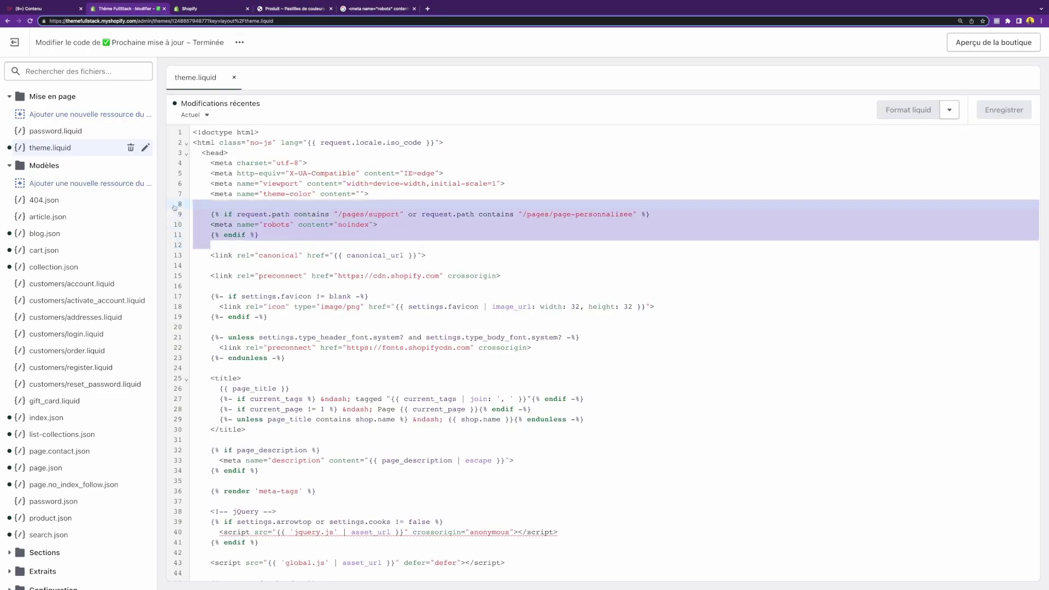
Delete the conditional robots noindex block and its blank lines from theme.liquid and save the file
{"action": "key", "text": "BackSpace"}
{"action": "key", "text": "BackSpace"}
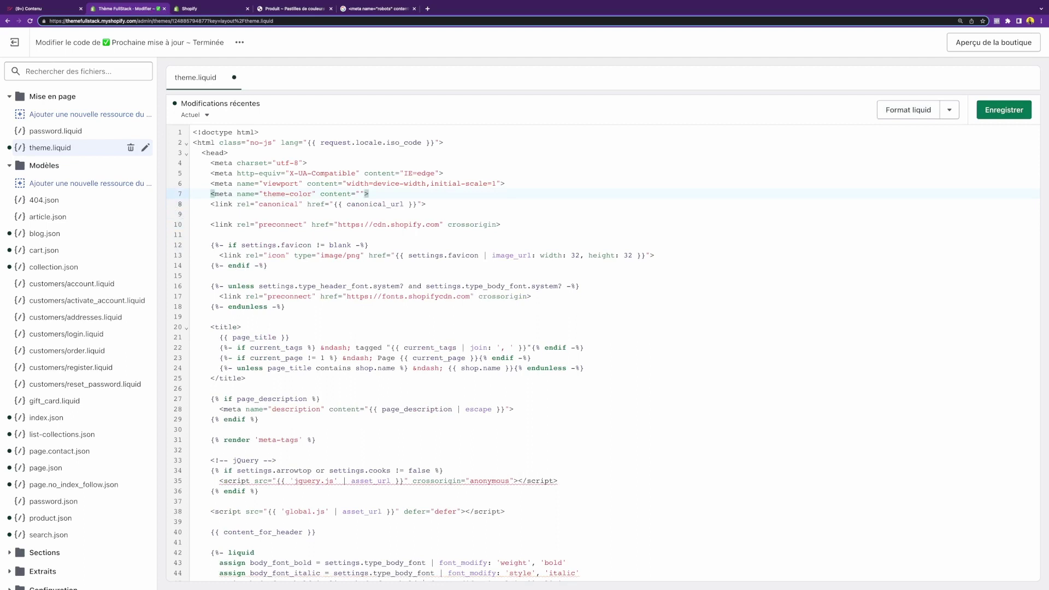
{"action": "key", "text": "super+s"}
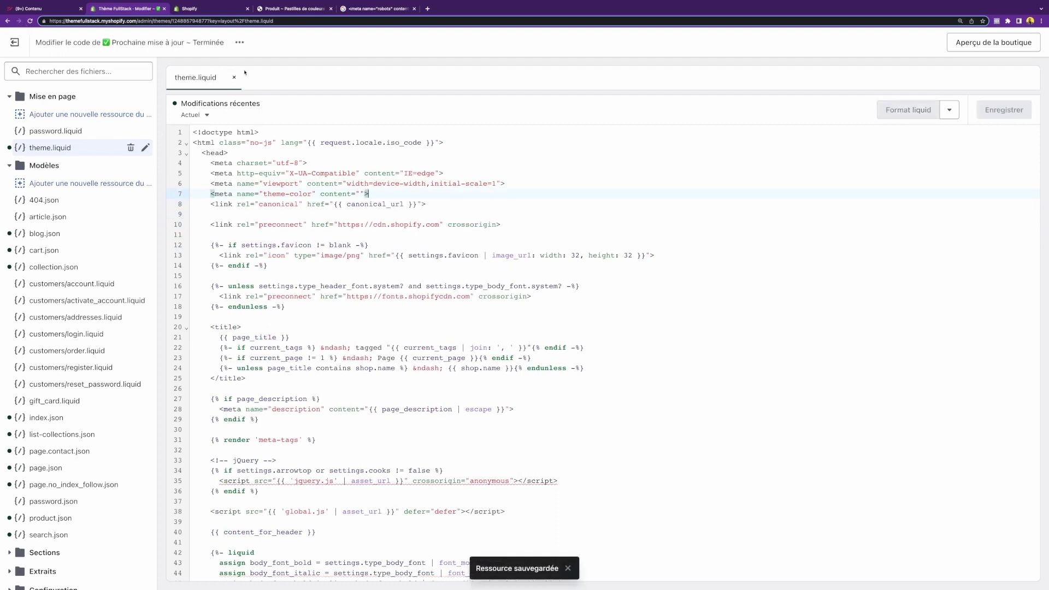
Leave the code editor, open "Page personnalisée" from the store's pages, and set its theme template to no_index_follow
{"action": "left_click", "coordinate": [25, 48]}
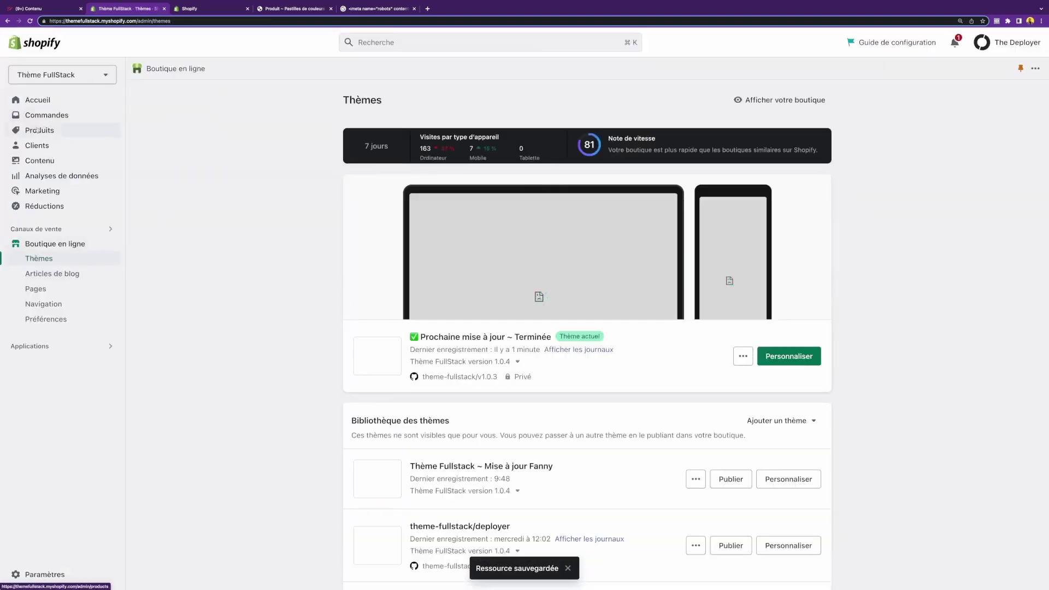
{"action": "left_click", "coordinate": [39, 289]}
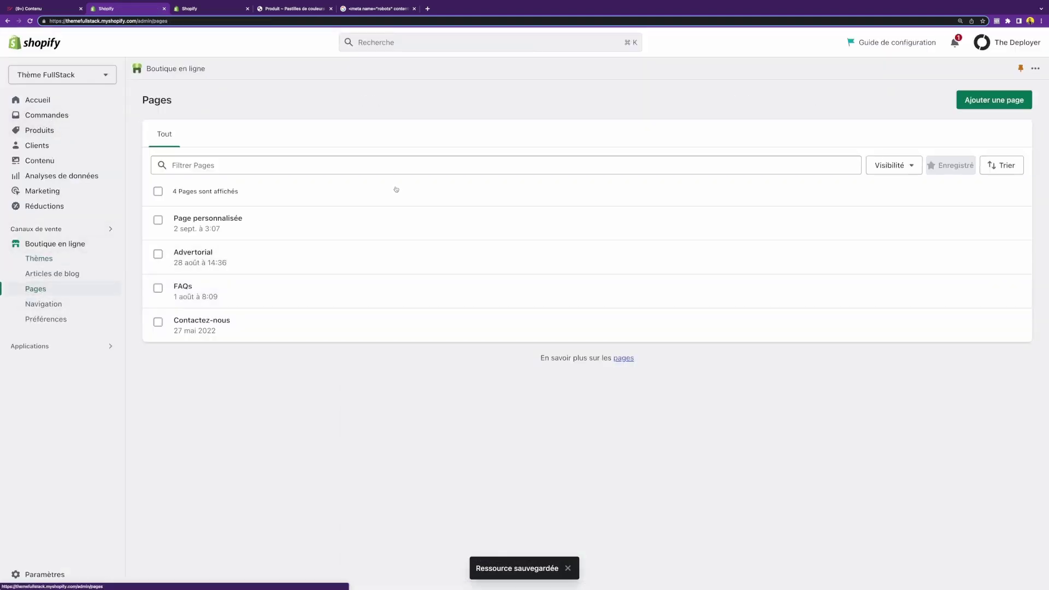
{"action": "left_click", "coordinate": [302, 219]}
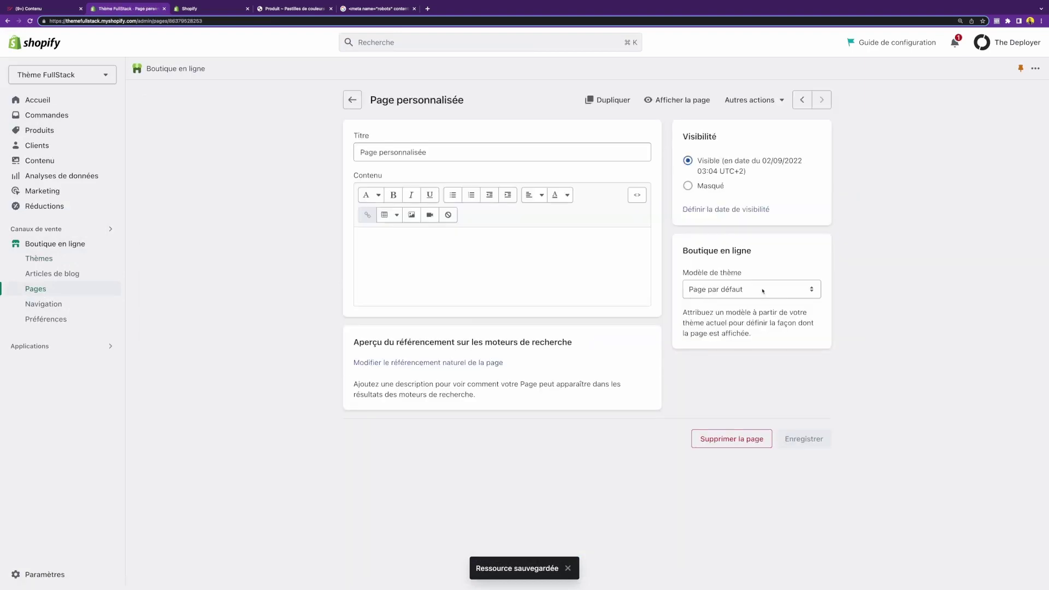
{"action": "left_click", "coordinate": [763, 291]}
{"action": "left_click", "coordinate": [715, 312]}
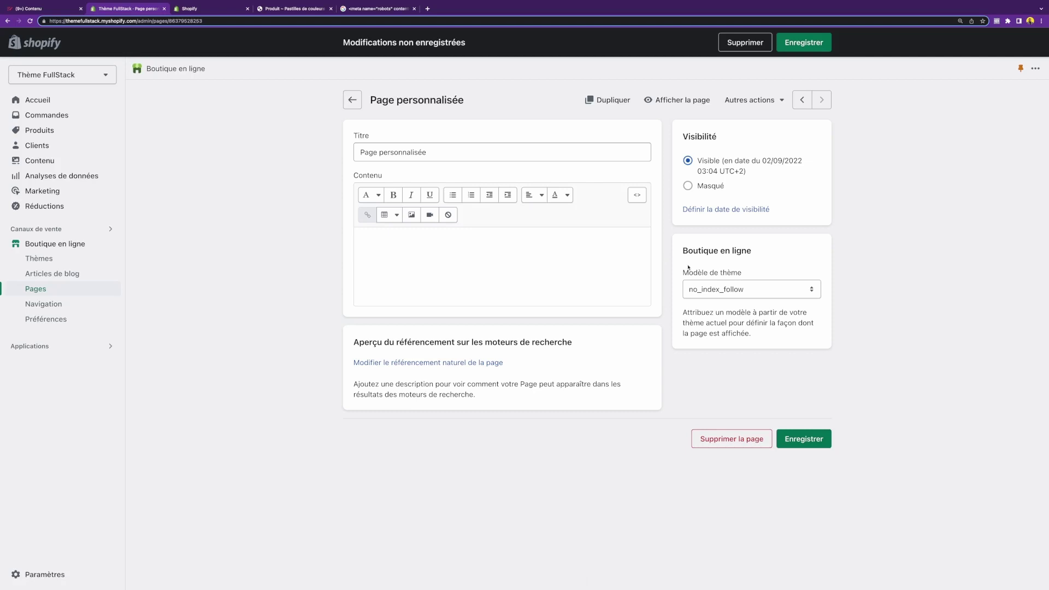
Open the no_index_follow page template in the theme editor and look through the sections that can be added to its header
{"action": "key", "text": "ctrl+Tab"}
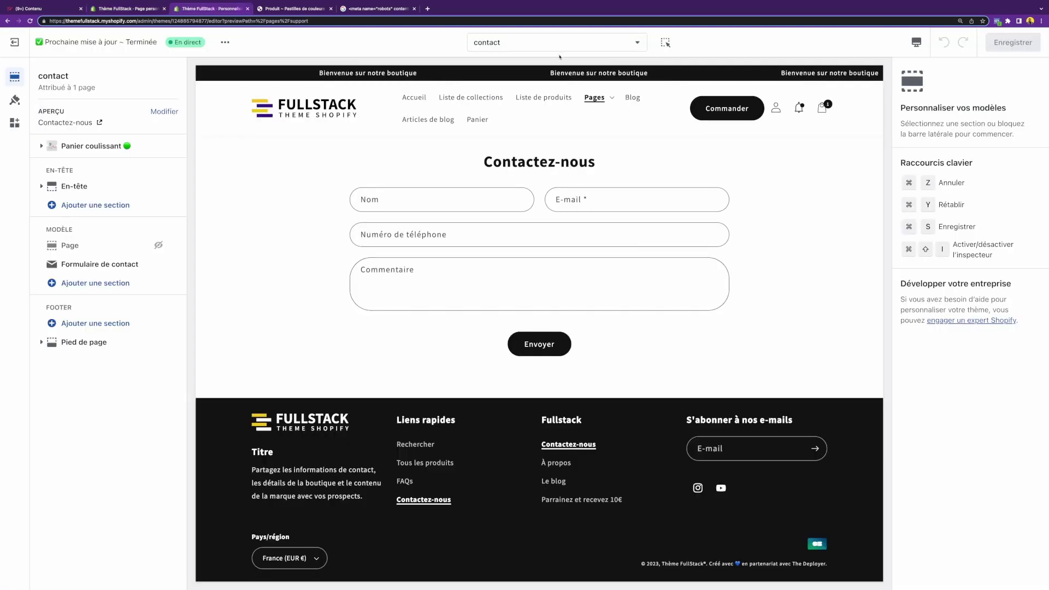
{"action": "left_click", "coordinate": [555, 42]}
{"action": "left_click", "coordinate": [533, 197]}
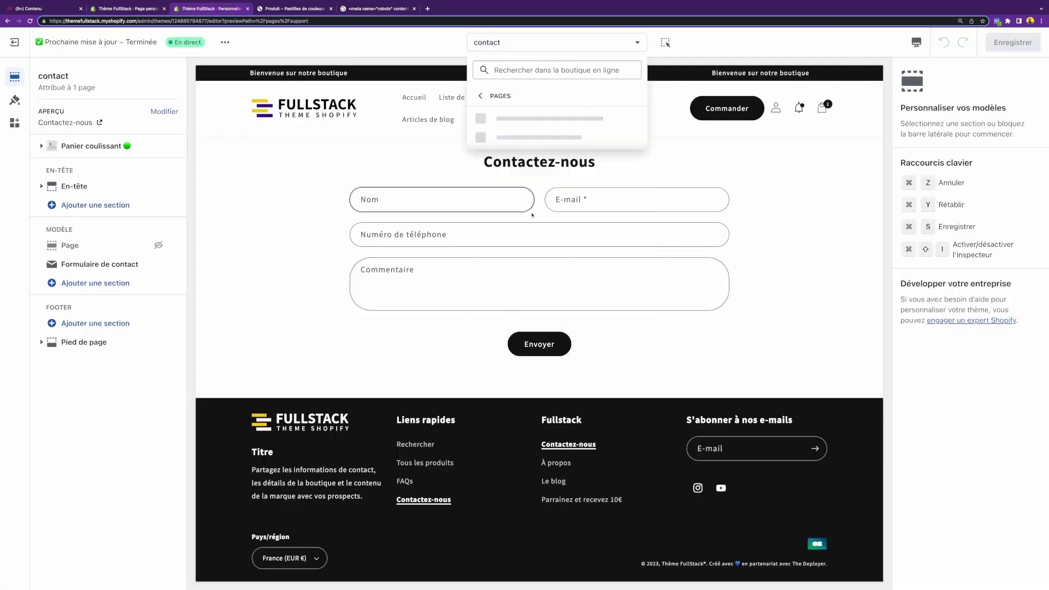
{"action": "left_click", "coordinate": [527, 177]}
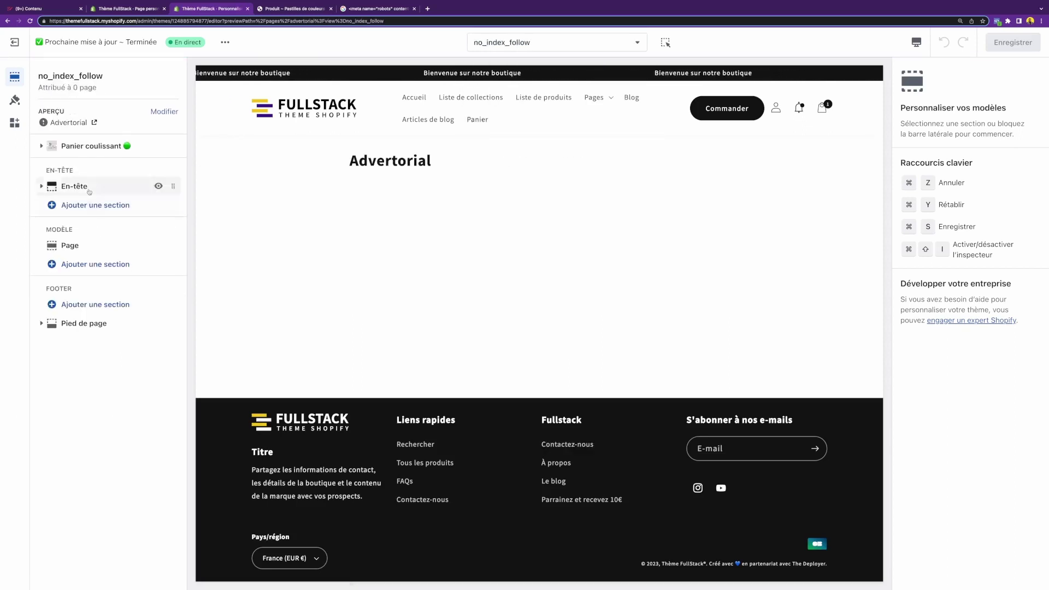
{"action": "left_click", "coordinate": [90, 205]}
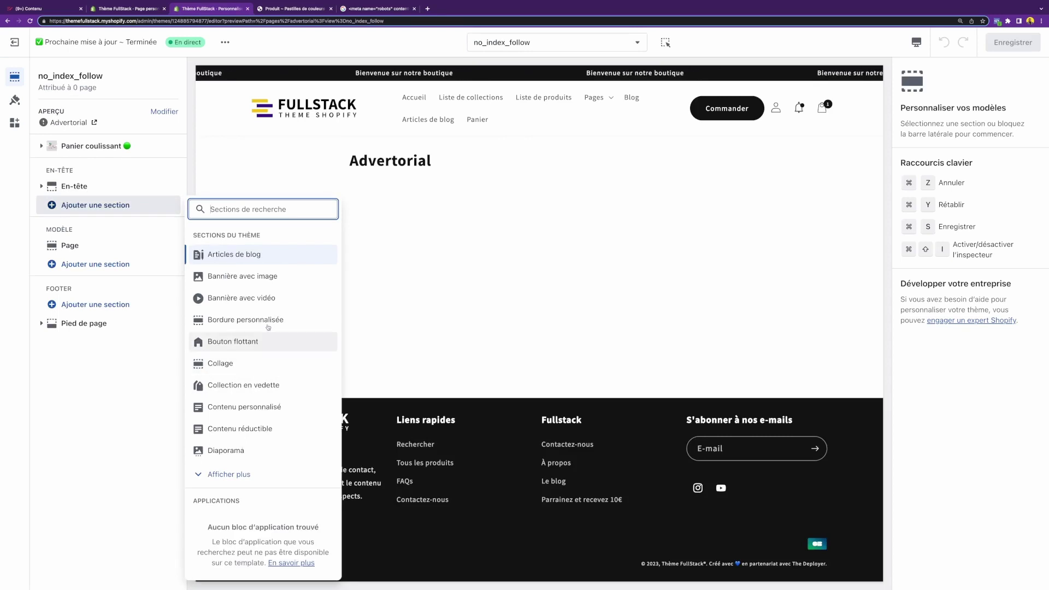
{"action": "left_click", "coordinate": [507, 327]}
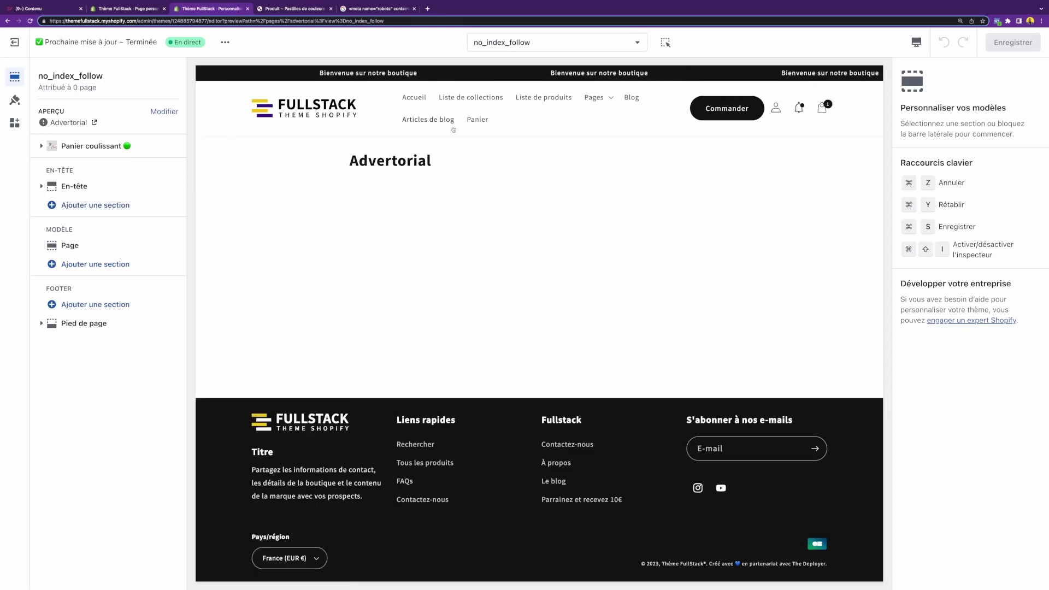
{"action": "right_click", "coordinate": [489, 39]}
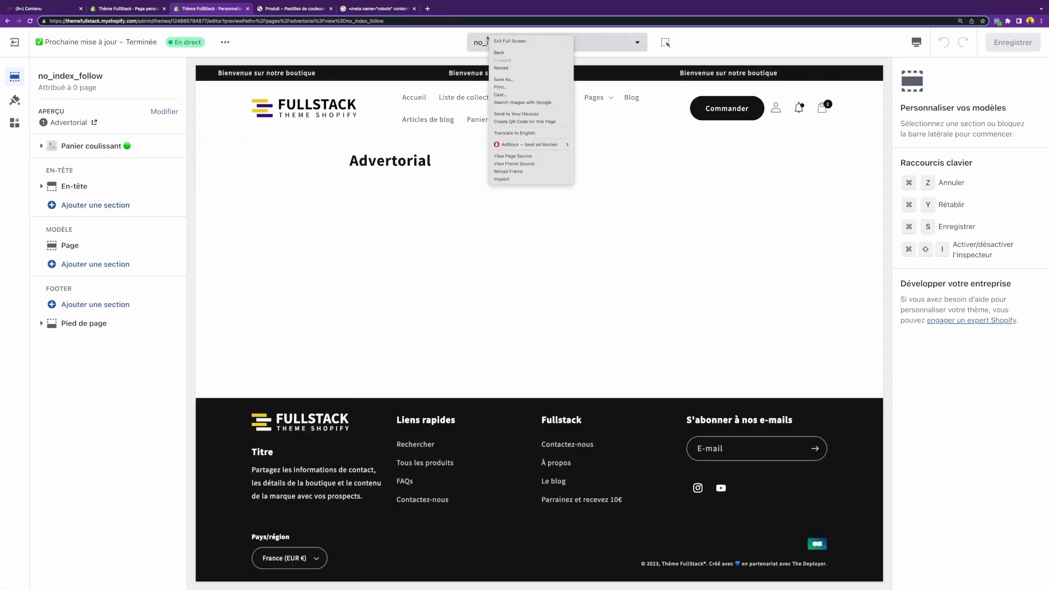
{"action": "left_click", "coordinate": [489, 41]}
{"action": "left_click", "coordinate": [491, 42]}
{"action": "left_click", "coordinate": [519, 197]}
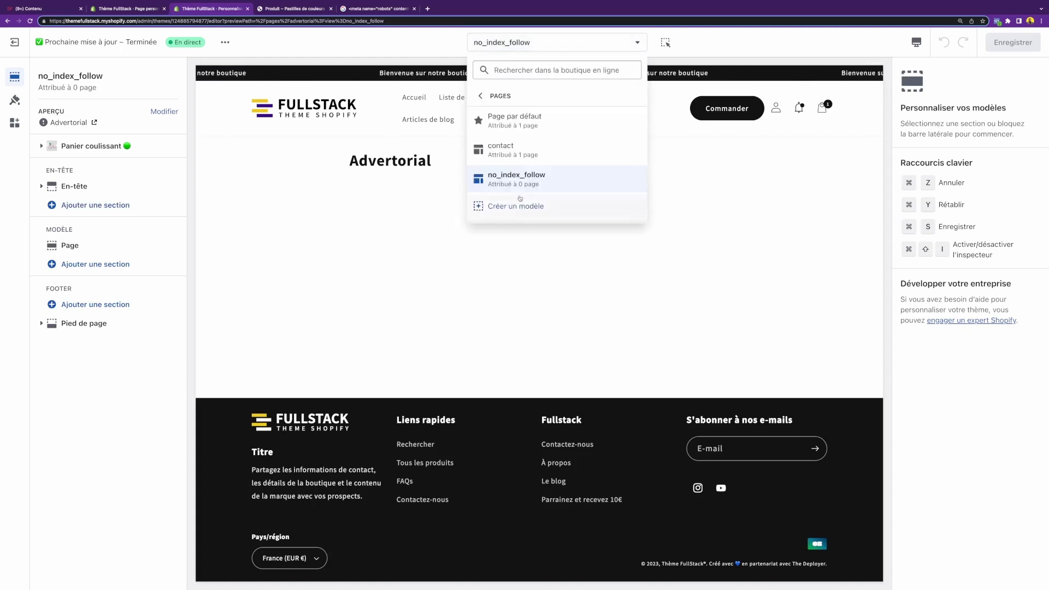
{"action": "left_click", "coordinate": [522, 206]}
{"action": "left_click", "coordinate": [434, 346]}
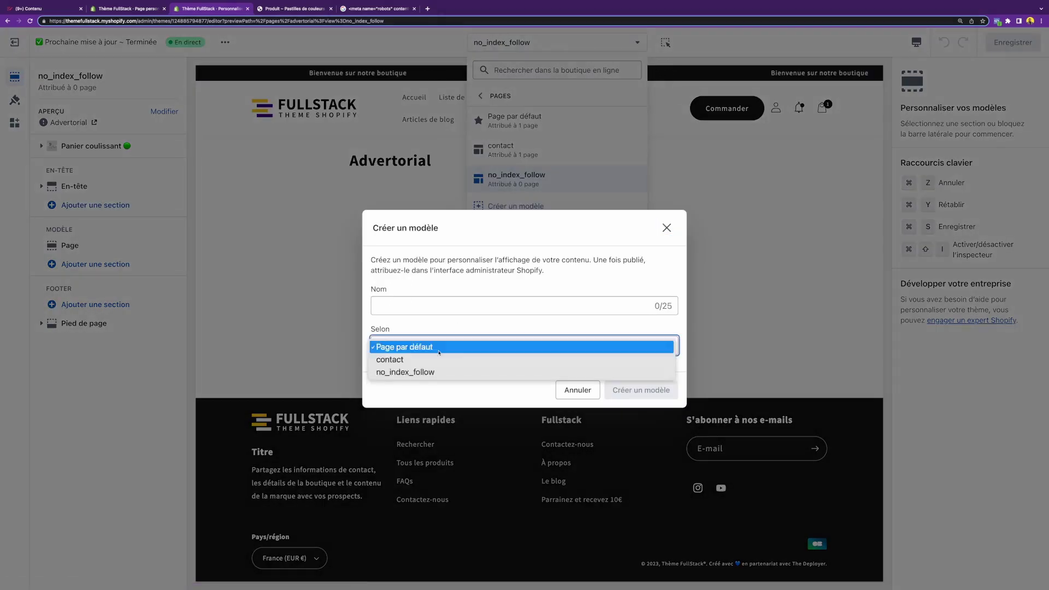
{"action": "left_click", "coordinate": [435, 345]}
{"action": "left_click", "coordinate": [434, 345]}
{"action": "left_click", "coordinate": [435, 369]}
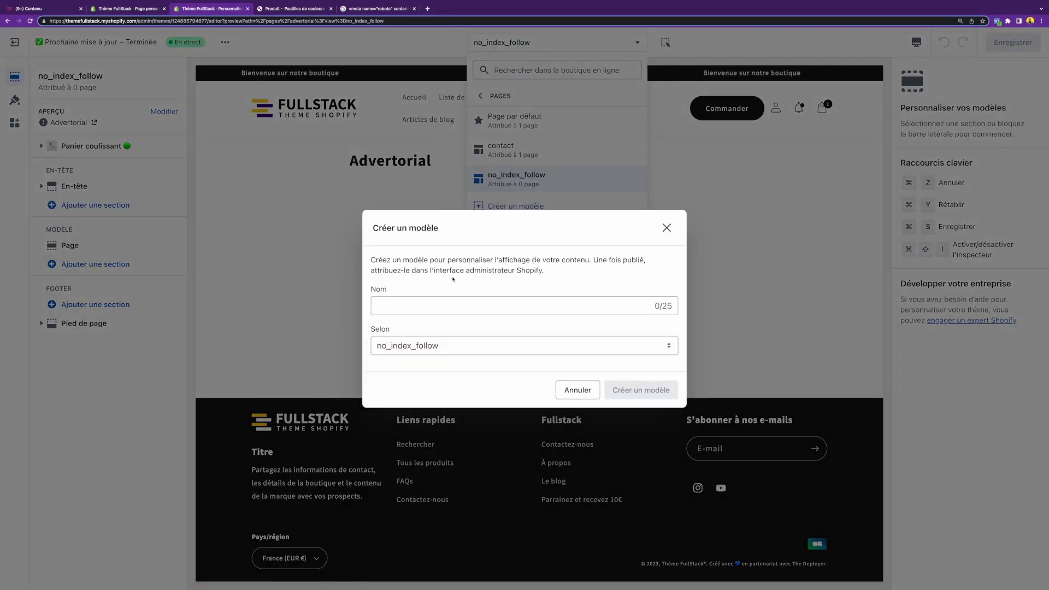
{"action": "key", "text": "Escape"}
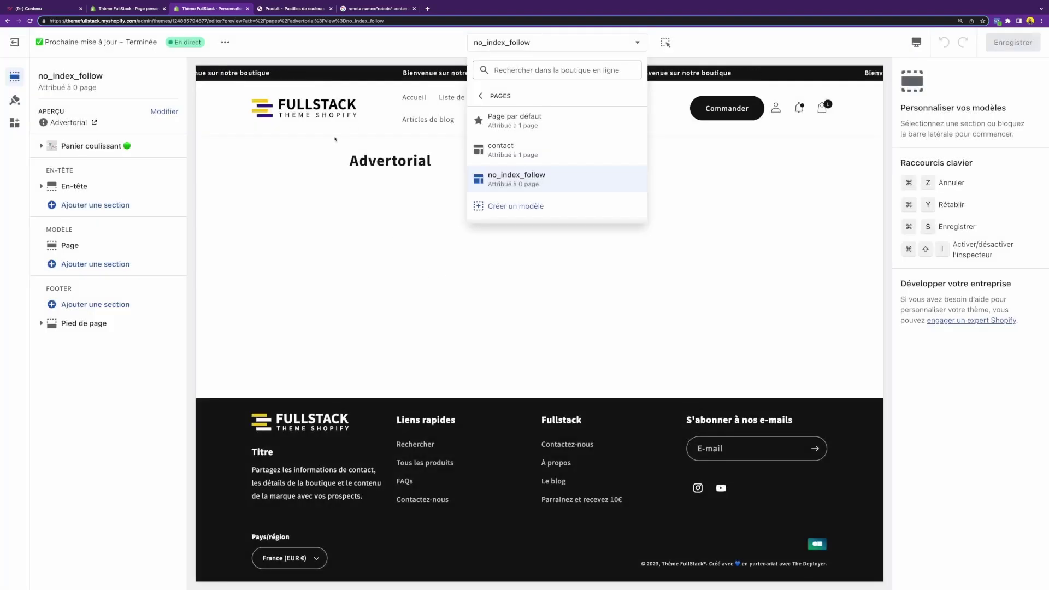
{"action": "key", "text": "Escape"}
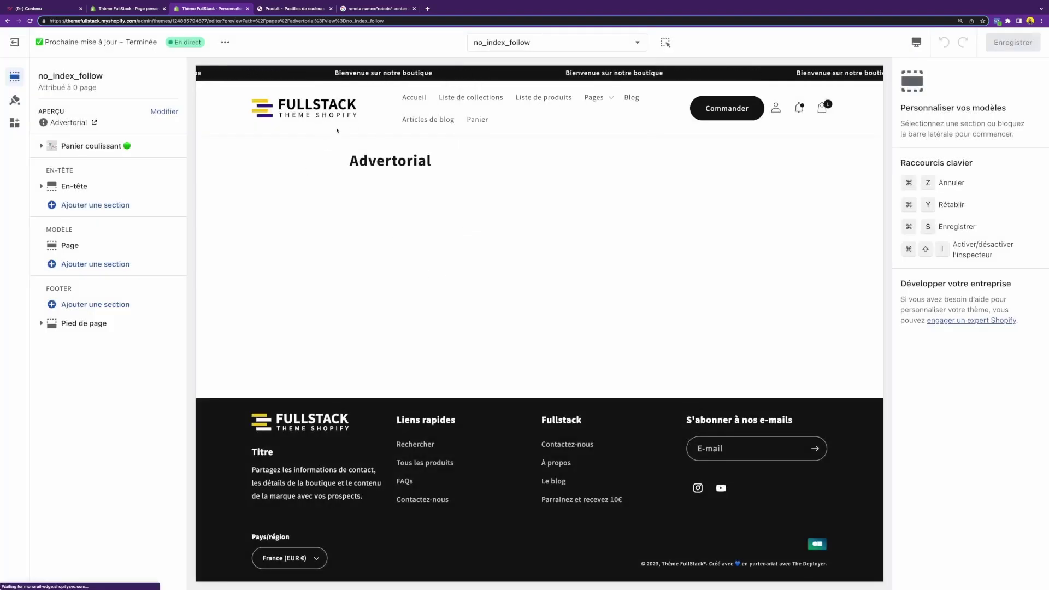
Review Google Search Central's "Using the robots meta tag" article for the syntax and valid content values such as noindex and nofollow
{"action": "left_click", "coordinate": [337, 130]}
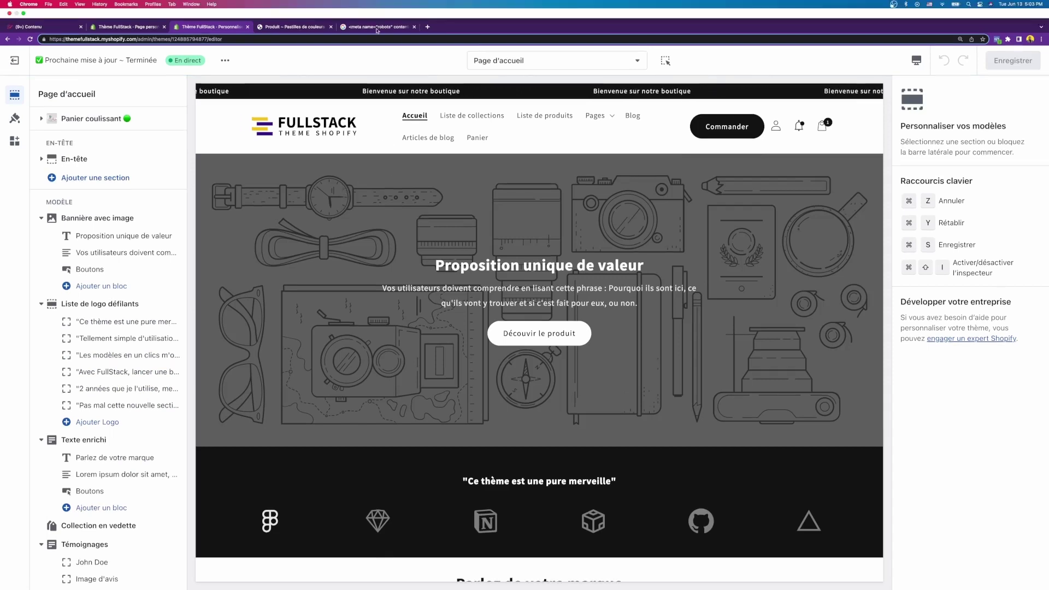
{"action": "left_click", "coordinate": [377, 28]}
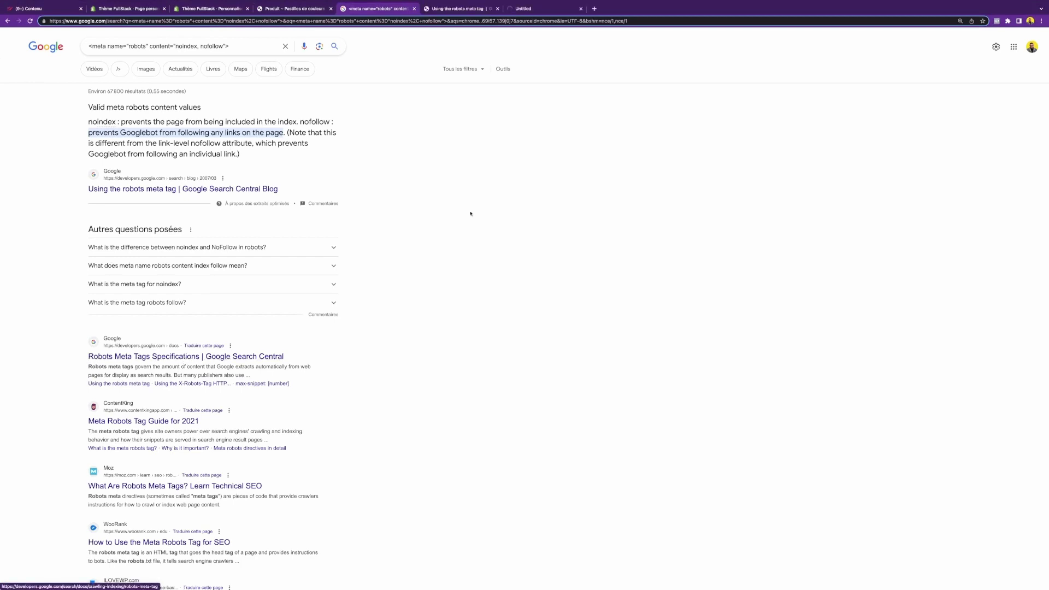
{"action": "key", "text": "ctrl+Tab"}
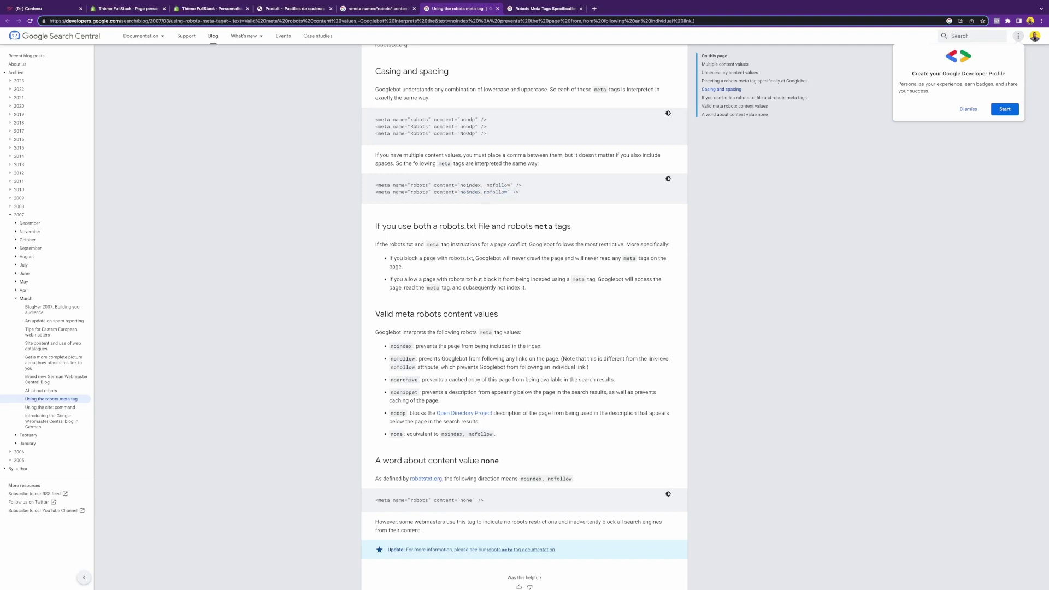
{"action": "left_click", "coordinate": [158, 10]}
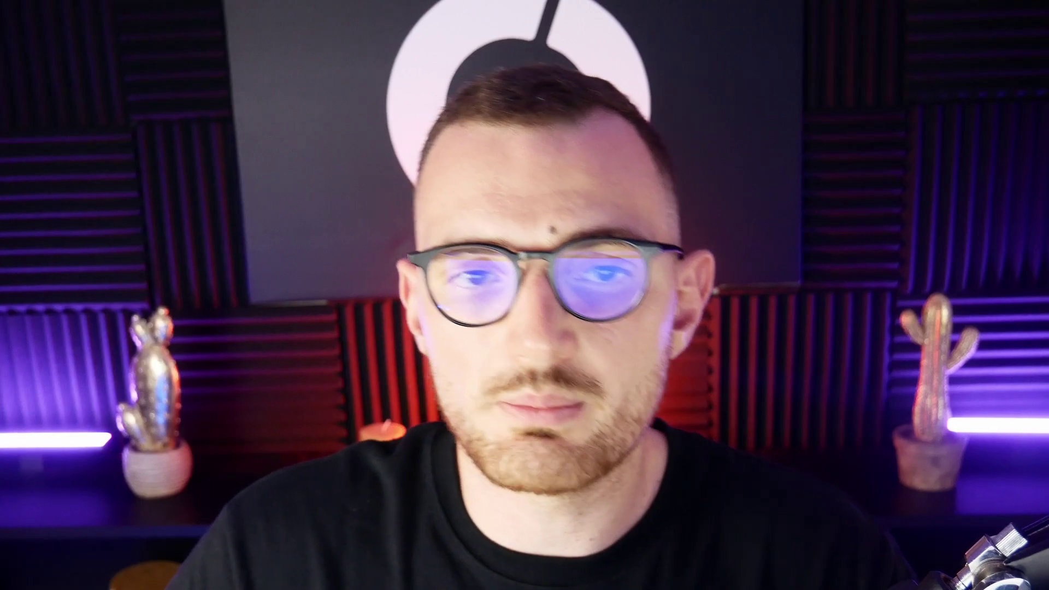